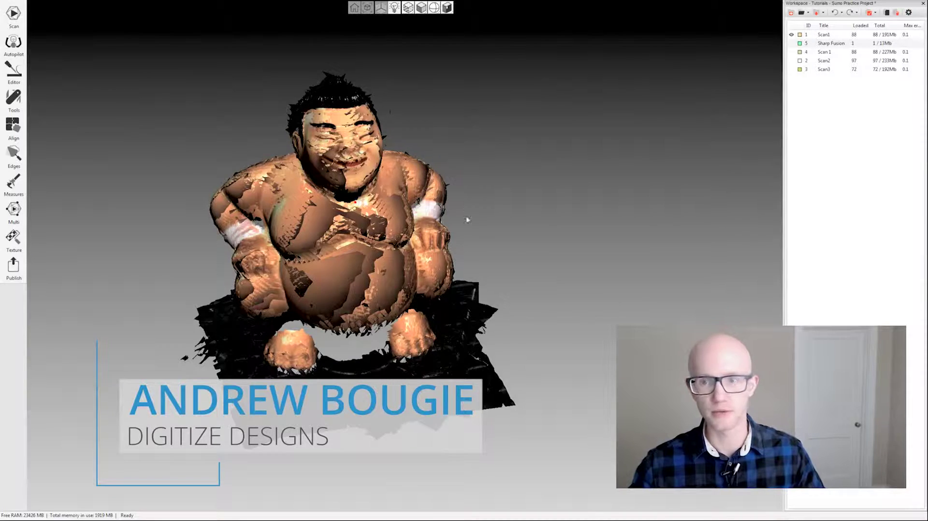
- Select Scan1 in the workspace and open the Eraser for it
left_click_drag(466, 207, 517, 242)
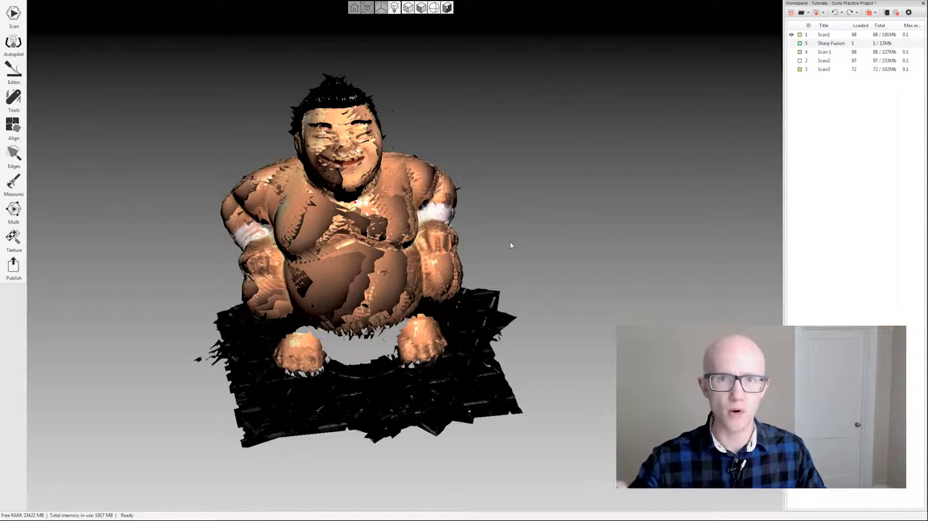
left_click_drag(497, 245, 526, 215)
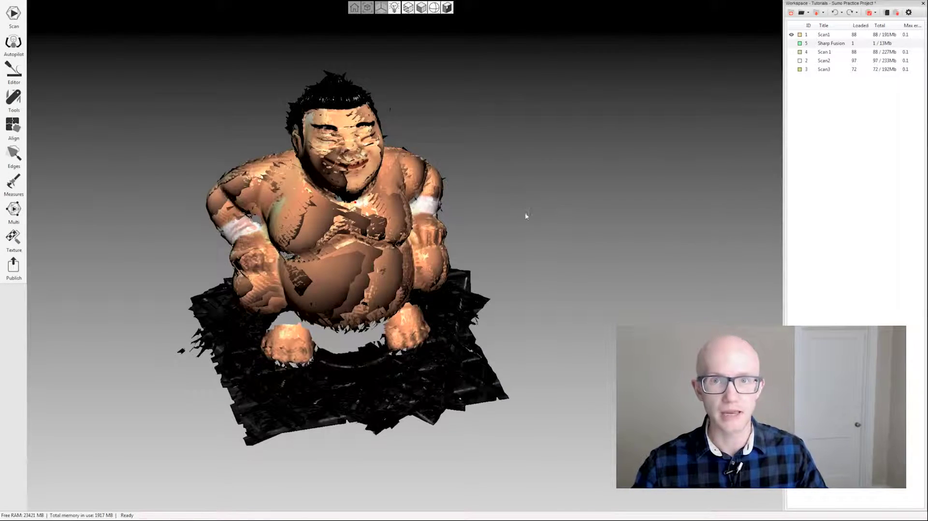
left_click(827, 36)
left_click(791, 35)
left_click(792, 35)
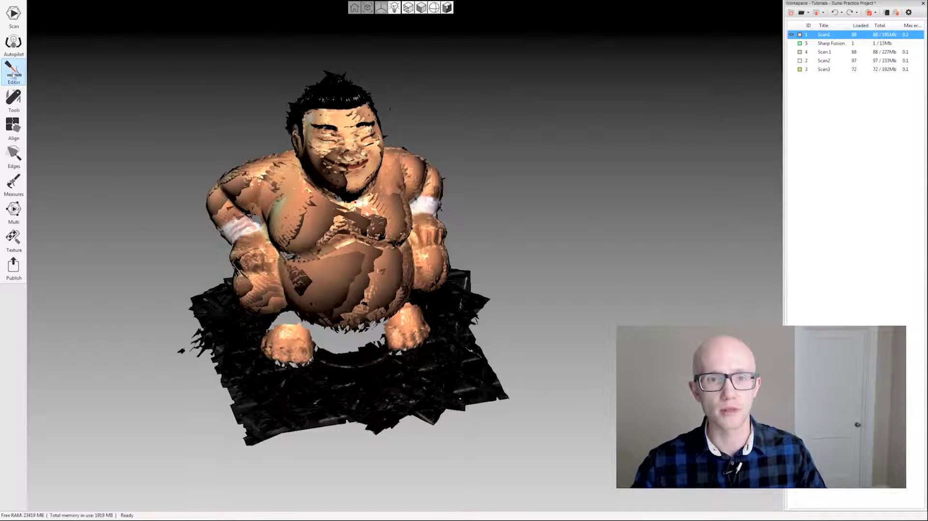
left_click(14, 73)
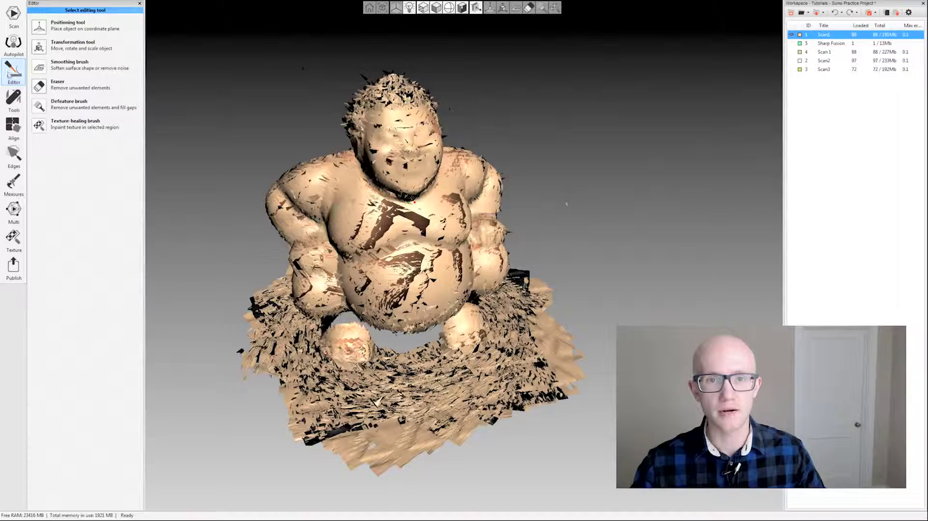
left_click(40, 88)
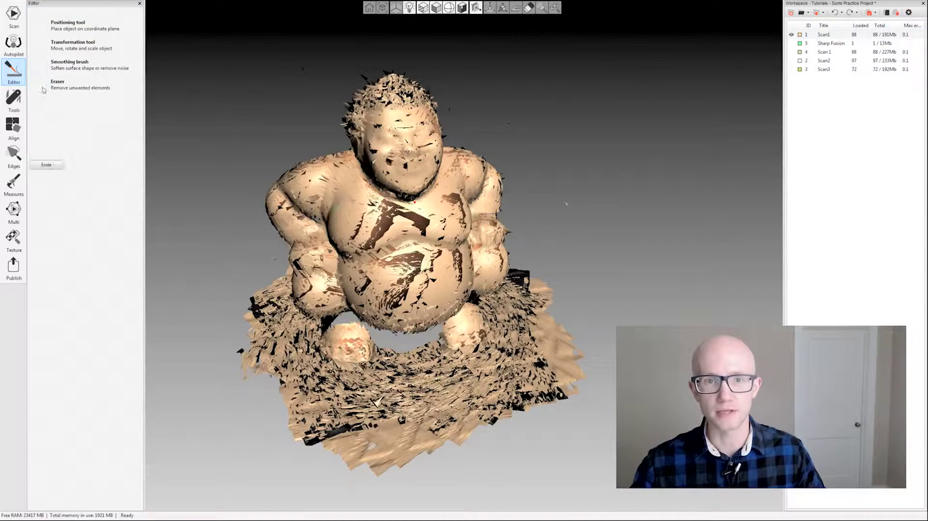
- Set the Eraser's selection mode to Cutoff-plane selection
left_click_drag(521, 161, 492, 250)
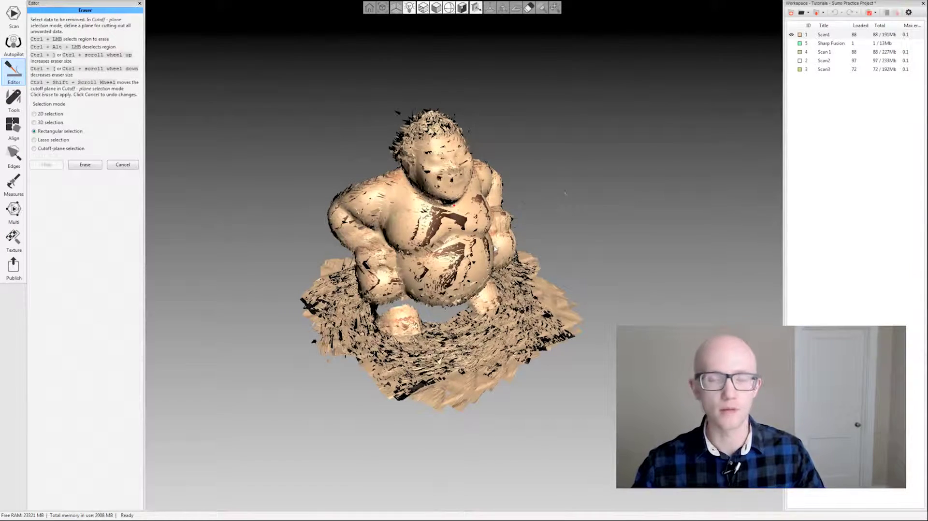
left_click_drag(468, 242, 532, 254)
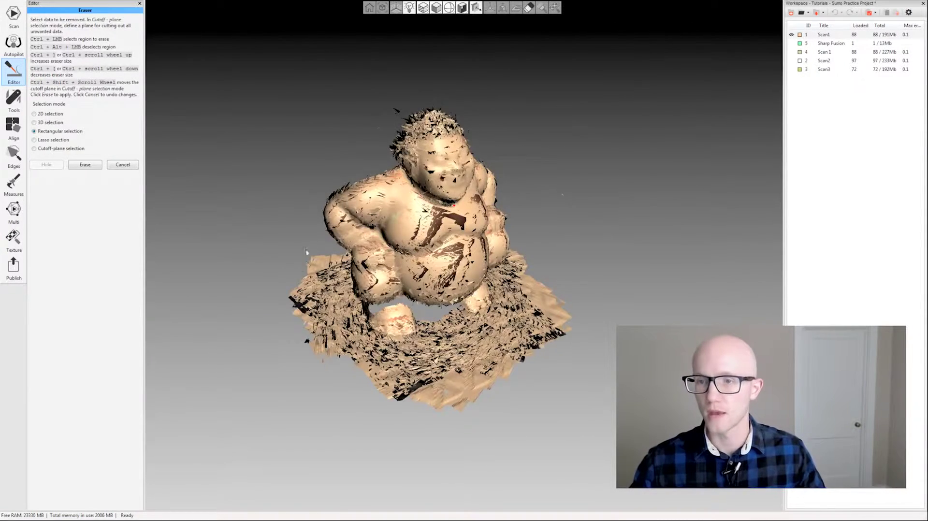
left_click_drag(307, 264, 322, 308)
left_click_drag(241, 167, 236, 151)
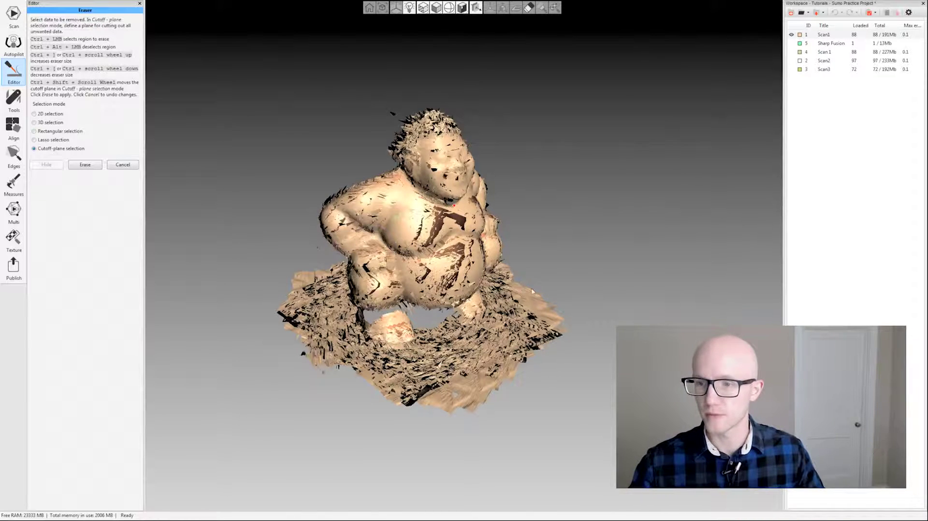
left_click_drag(477, 348, 558, 200)
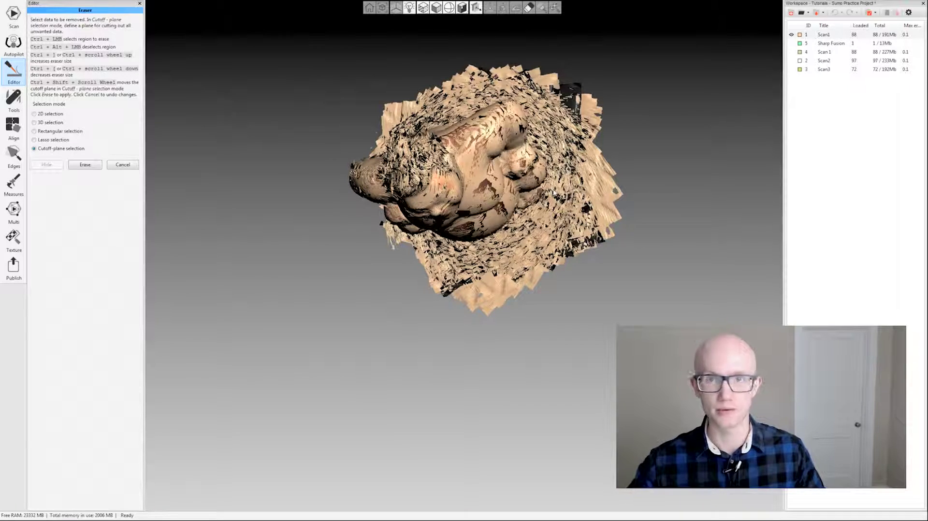
left_click_drag(582, 196, 529, 192)
left_click_drag(398, 283, 429, 286)
left_click_drag(408, 357, 425, 339)
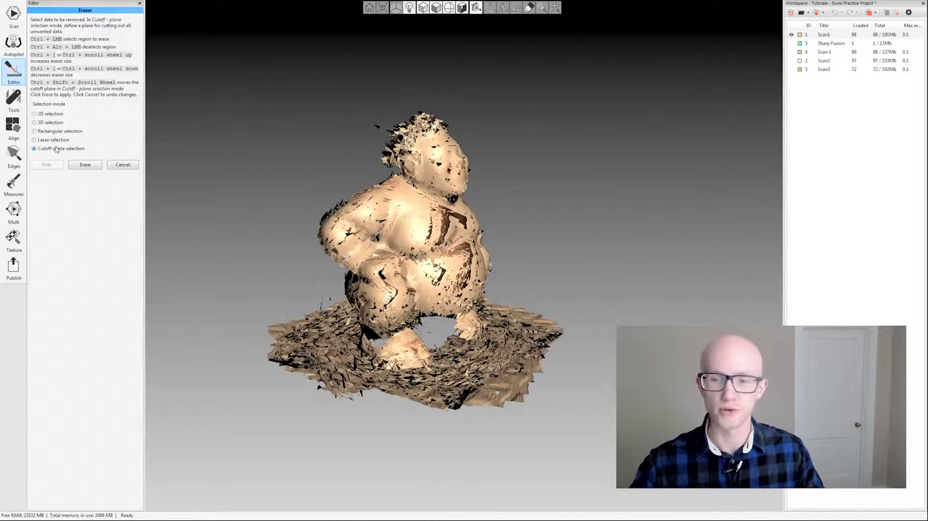
mouse_move(491, 187)
left_mouse_down()
mouse_move(509, 209)
mouse_move(574, 247)
mouse_move(543, 269)
mouse_move(570, 267)
mouse_move(547, 248)
mouse_move(461, 238)
mouse_move(520, 239)
mouse_move(537, 223)
left_mouse_up()
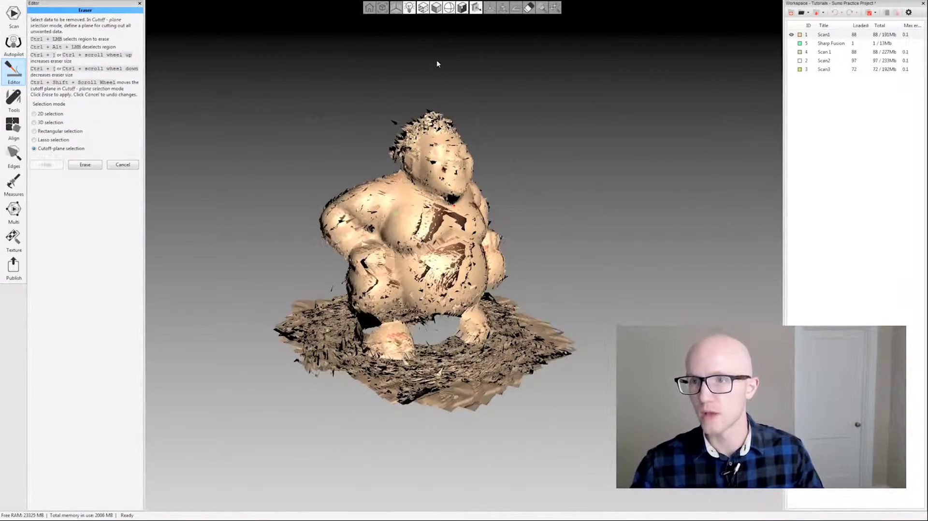
- Try the Points render mode on the scan and return to the Solid display
left_click(437, 10)
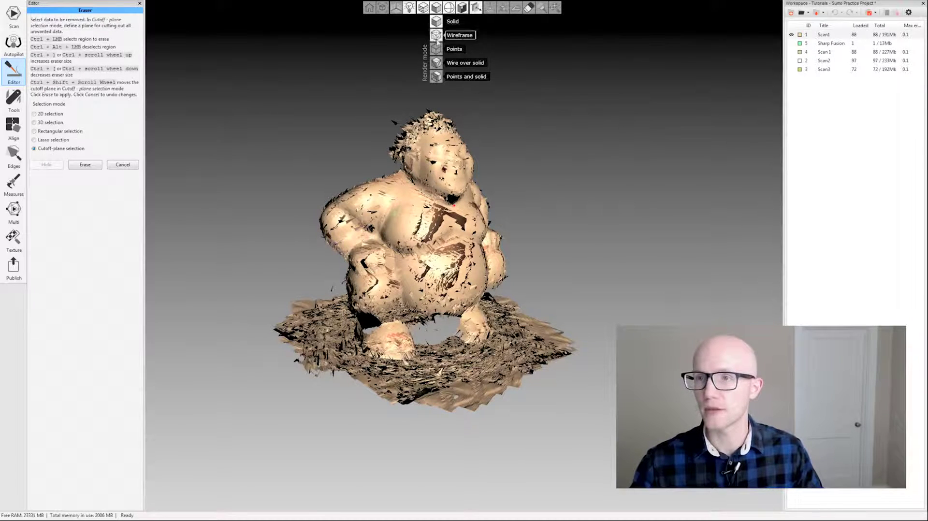
left_click(437, 52)
left_click_drag(520, 290, 536, 212)
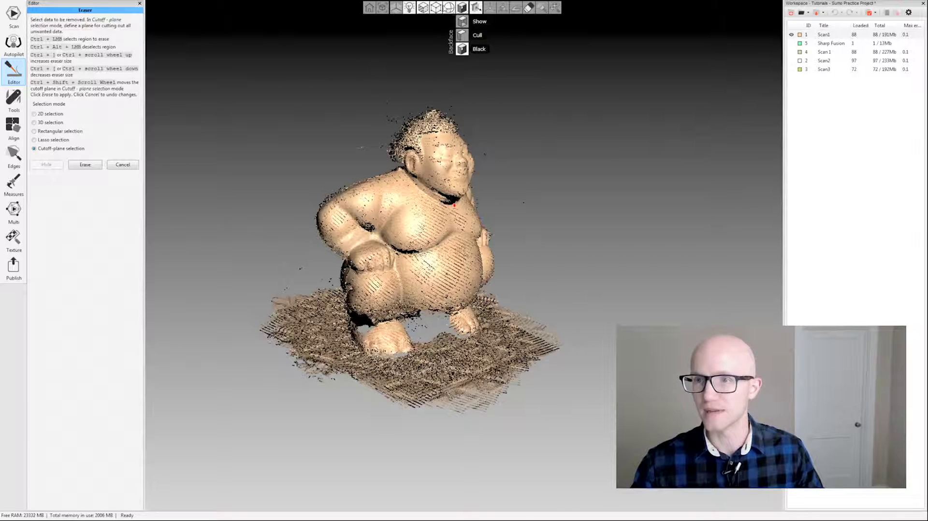
left_click(409, 7)
left_click(409, 8)
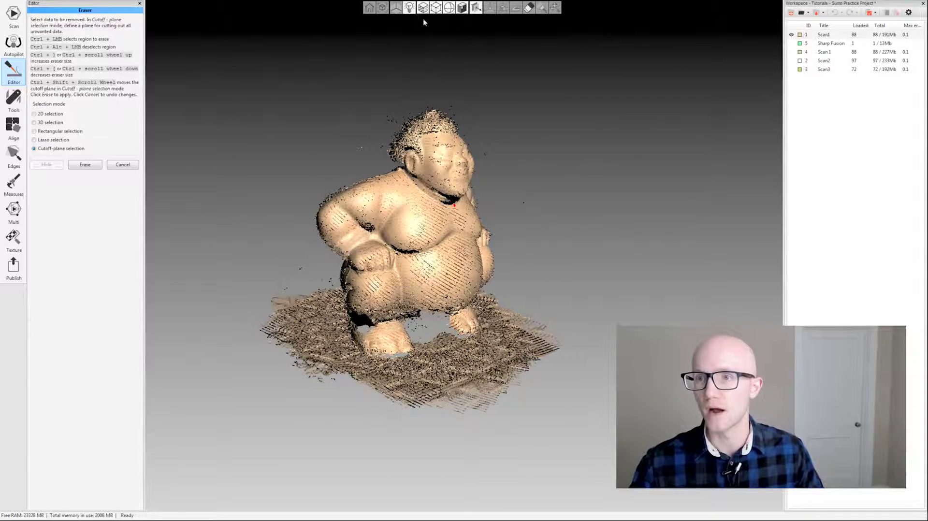
left_click_drag(545, 214, 519, 265)
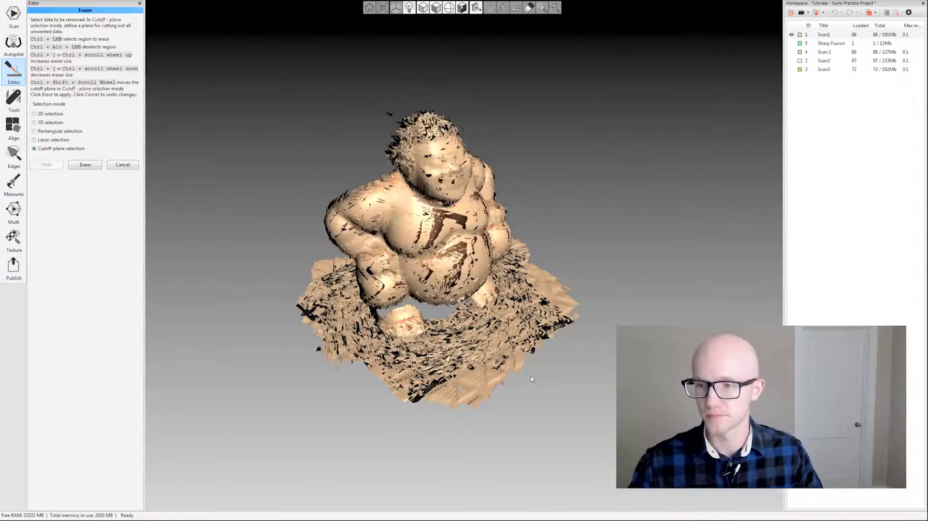
- Render the scan as Points and look closely at where the figure's feet meet the base
left_click_drag(532, 377, 473, 400)
left_click_drag(516, 404, 469, 387)
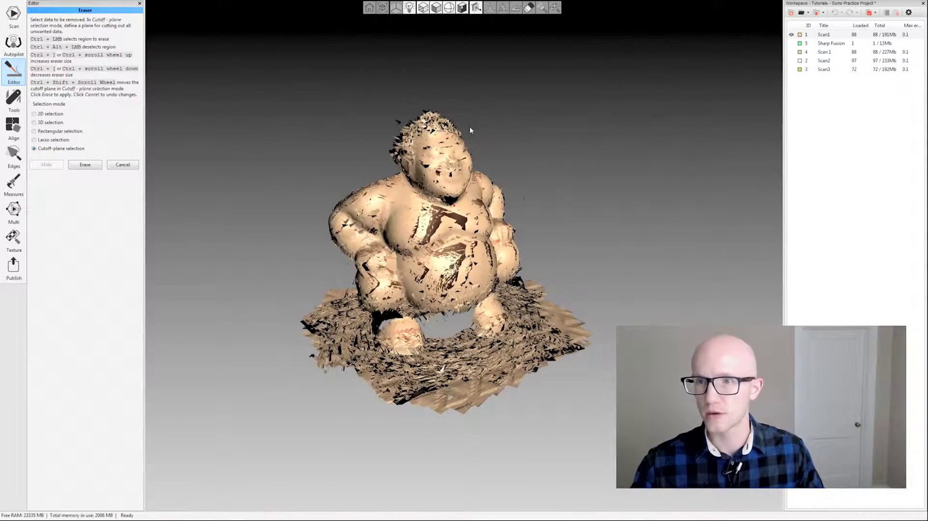
mouse_move(485, 143)
left_mouse_down()
mouse_move(527, 160)
mouse_move(535, 182)
mouse_move(518, 240)
mouse_move(517, 231)
left_mouse_up()
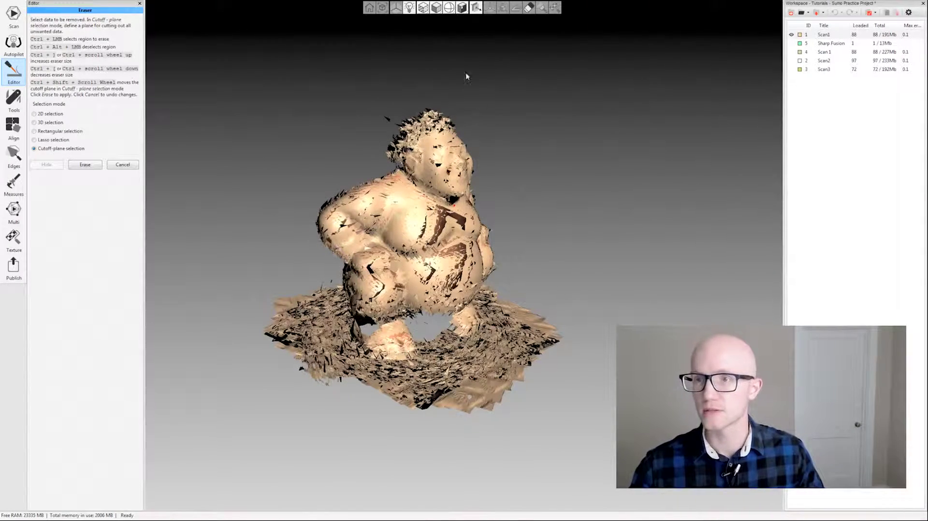
scroll(458, 221, "up", 5)
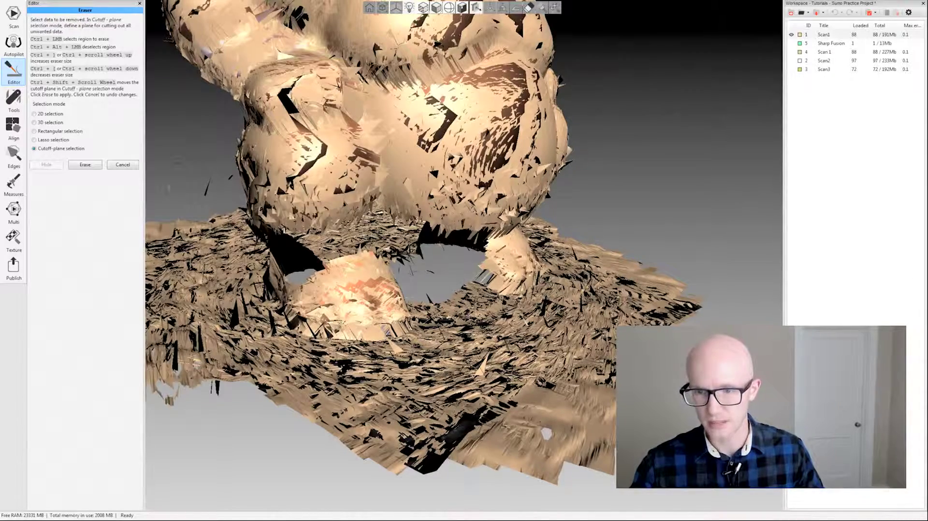
left_click_drag(369, 357, 446, 336)
left_click(436, 8)
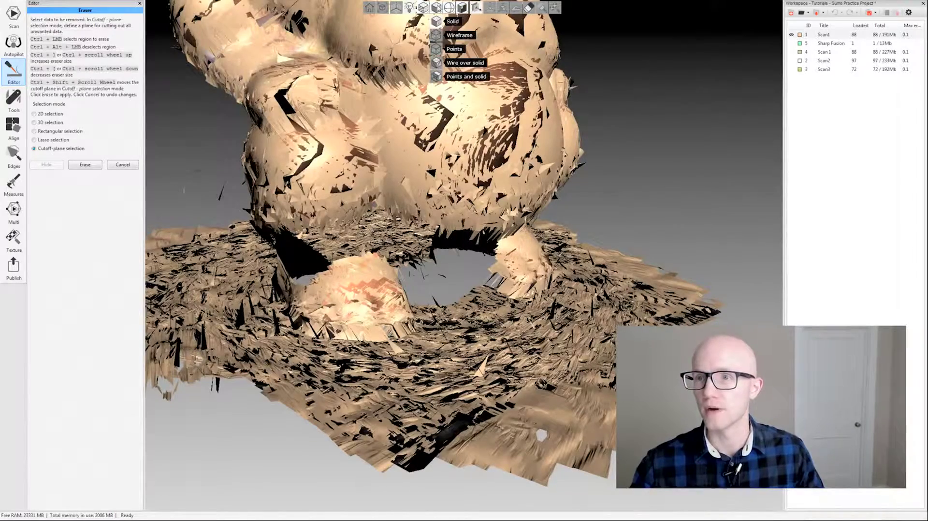
left_click(447, 49)
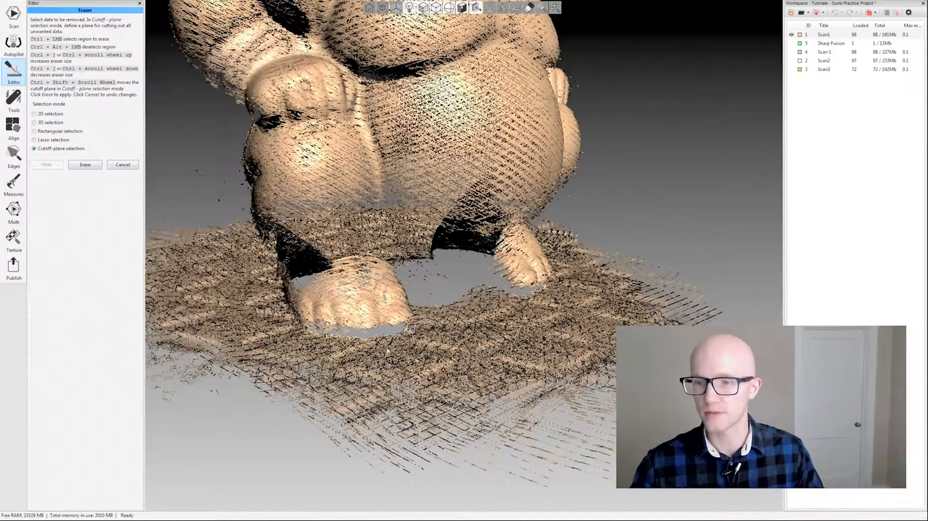
left_click_drag(334, 331, 428, 336)
left_click_drag(382, 222, 439, 244)
- Reduce the eraser brush to a small circle suited to marking patches of the base
scroll(491, 251, "down", 5)
middle_click_drag(426, 173, 418, 207)
left_click_drag(430, 253, 437, 317)
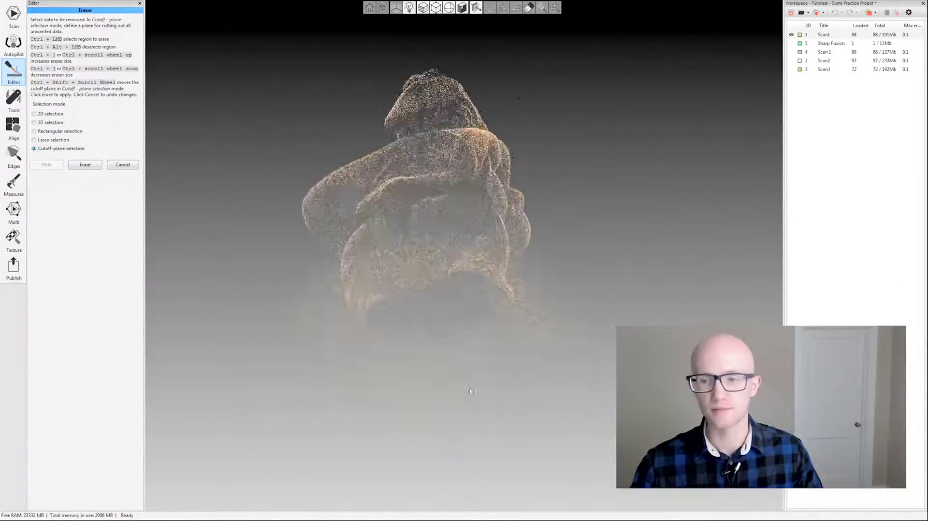
mouse_move(551, 372)
left_mouse_down()
mouse_move(564, 356)
mouse_move(546, 386)
left_mouse_up()
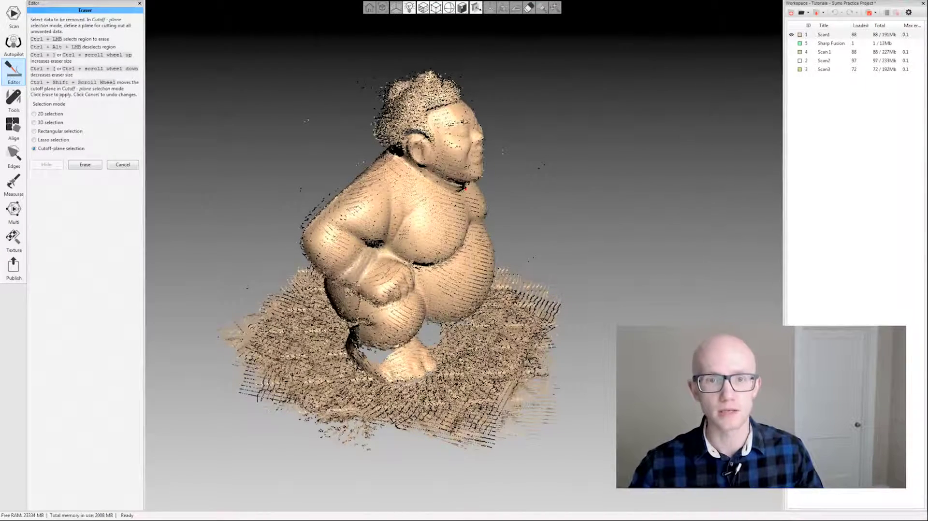
left_click_drag(498, 334, 504, 321)
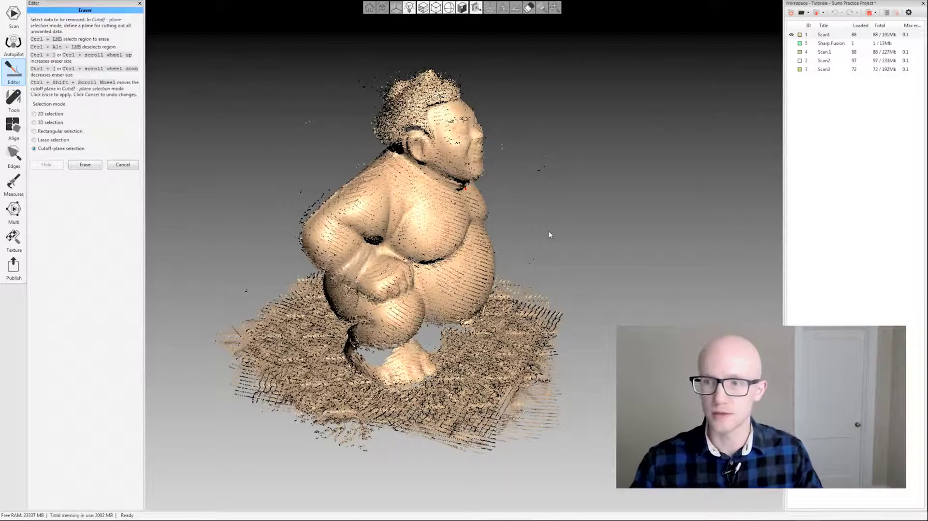
key("ctrl")
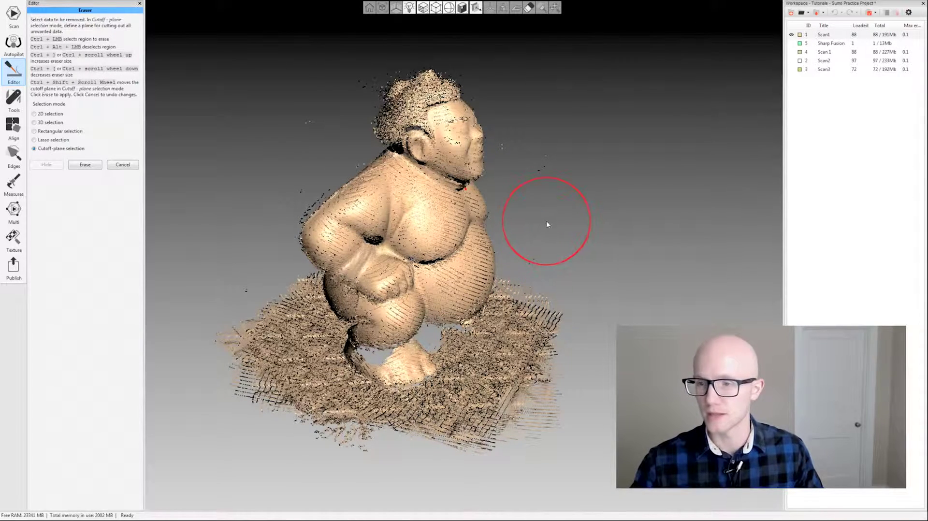
scroll(542, 227, "down", 2, "ctrl")
scroll(542, 227, "down", 3, "ctrl")
scroll(542, 229, "up", 6, "ctrl")
scroll(544, 231, "down", 6, "ctrl")
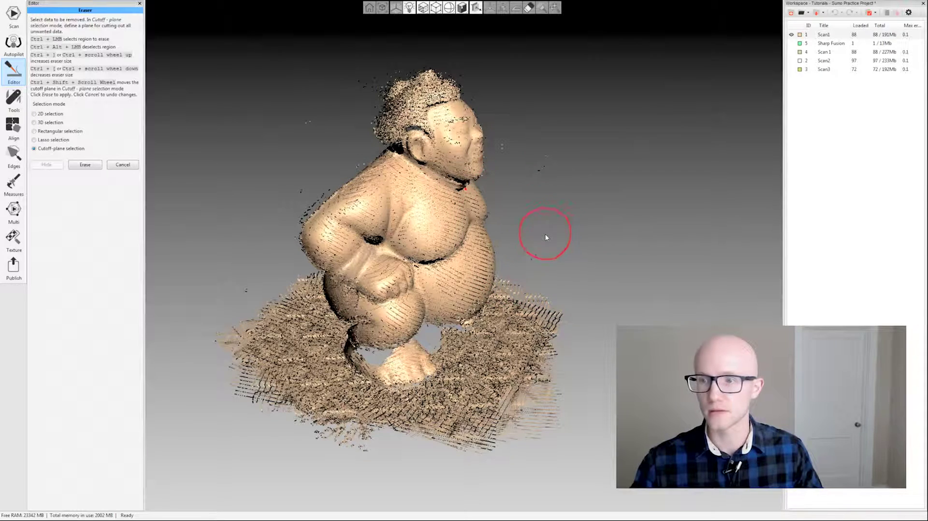
scroll(544, 245, "down", 3, "ctrl")
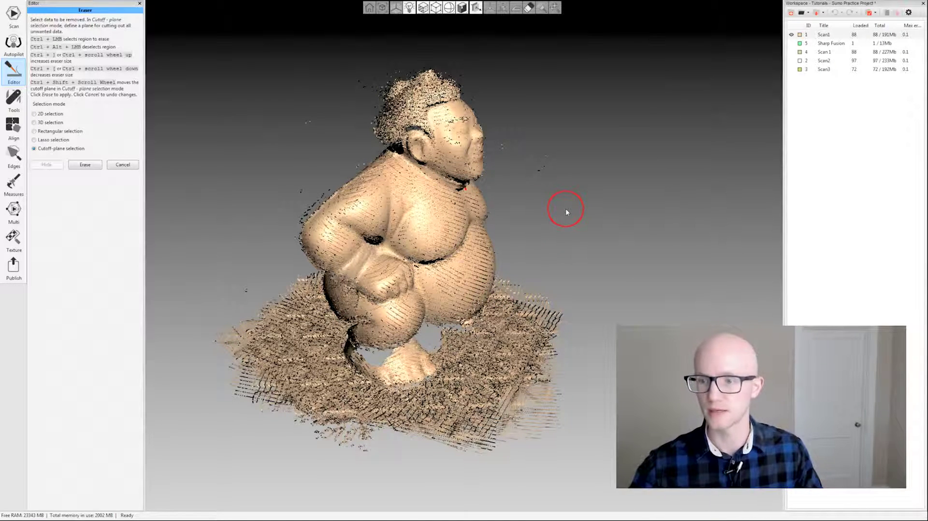
- Define the cutoff plane by painting one patch of the base in front of the figure and one behind it
left_click_drag(599, 363, 575, 285)
left_click_drag(565, 333, 561, 342)
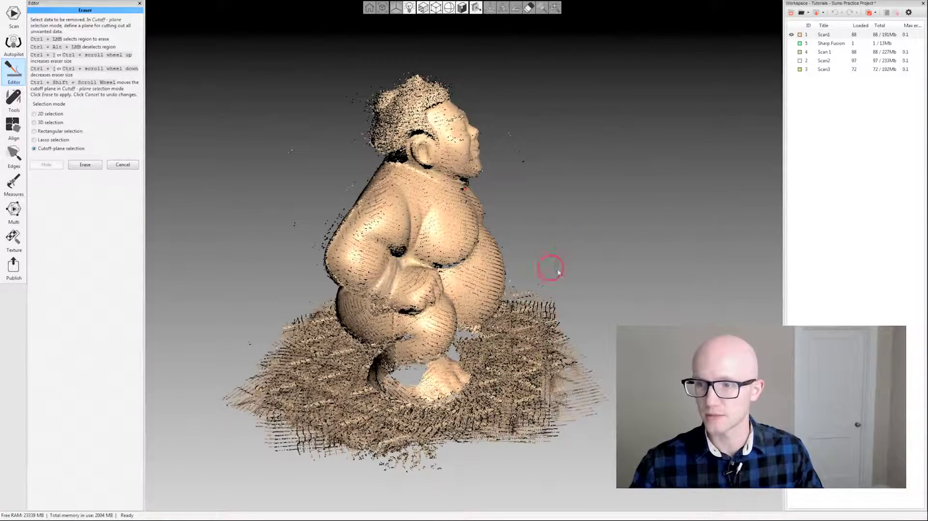
left_click_drag(523, 347, 519, 373, "ctrl")
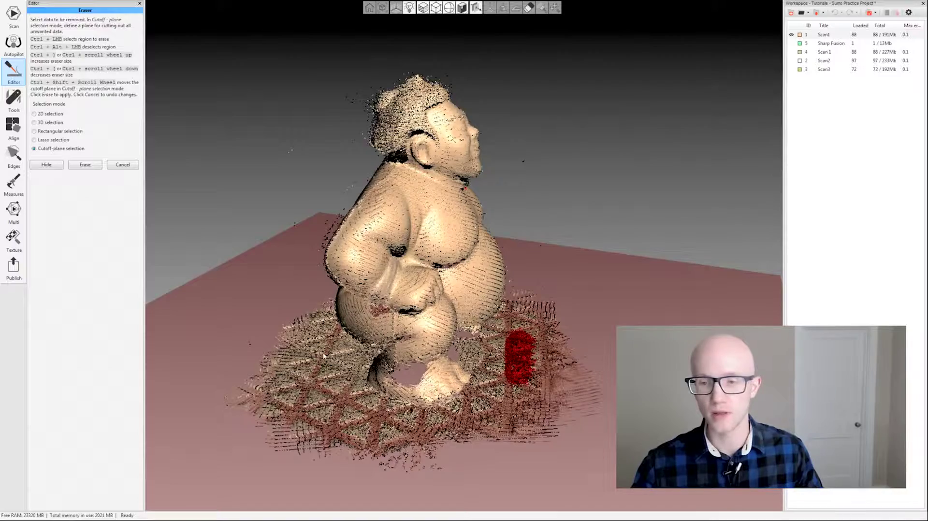
left_click_drag(315, 347, 313, 361, "ctrl")
- Raise and lower the cutoff plane until it lies within the base surface without covering the figure's feet
mouse_move(600, 273)
left_mouse_down()
mouse_move(549, 295)
mouse_move(565, 326)
mouse_move(558, 367)
left_mouse_up()
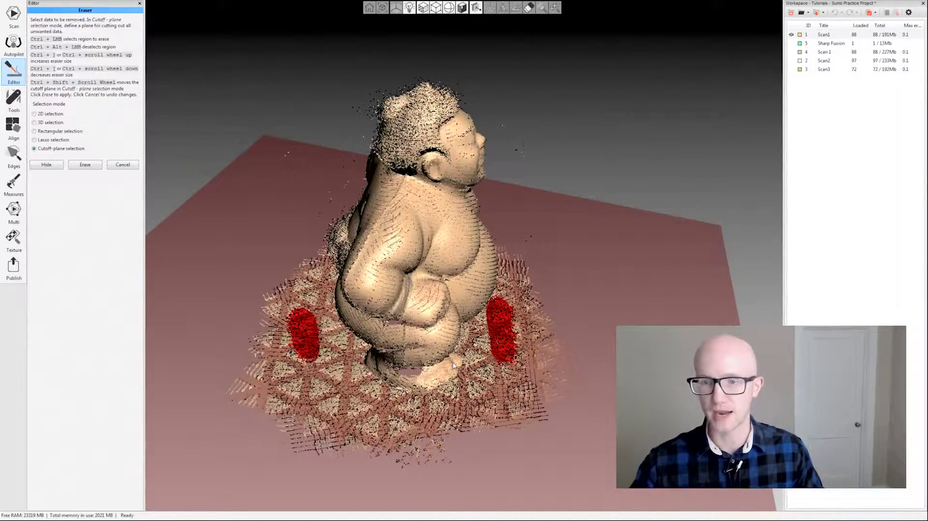
left_click_drag(561, 376, 561, 290)
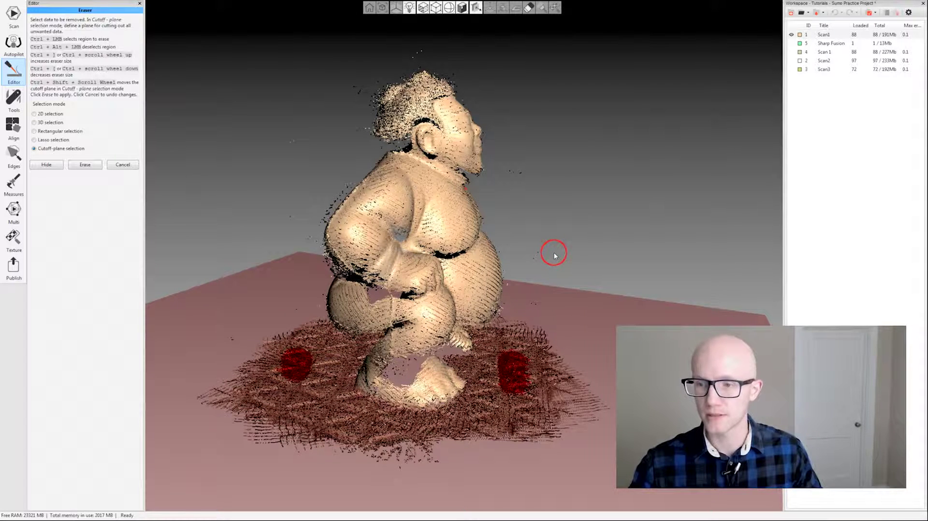
scroll(554, 256, "up", 5, "ctrl+shift")
scroll(554, 255, "up", 8, "ctrl+shift")
scroll(554, 255, "down", 8, "ctrl+shift")
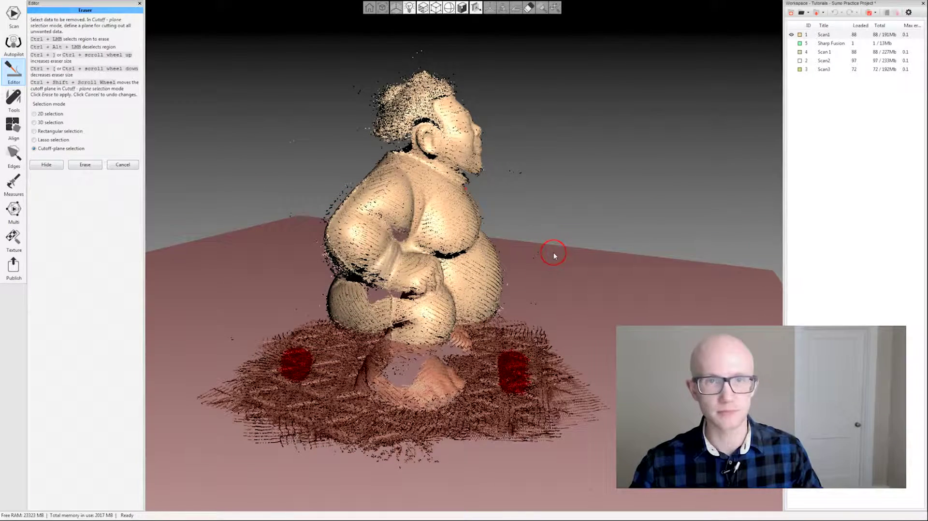
scroll(553, 255, "down", 6, "ctrl+shift")
scroll(556, 272, "down", 5, "ctrl+shift")
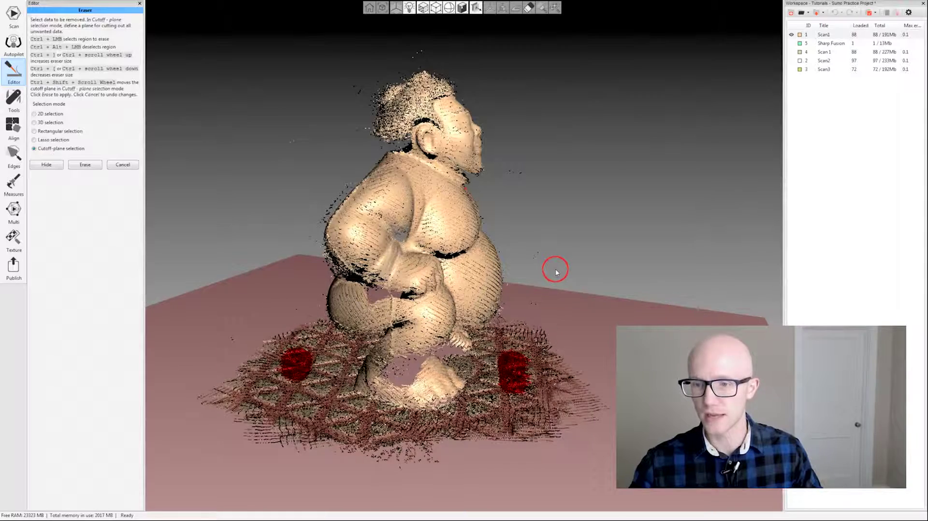
mouse_move(512, 363)
left_mouse_down()
mouse_move(352, 376)
mouse_move(325, 330)
left_mouse_up()
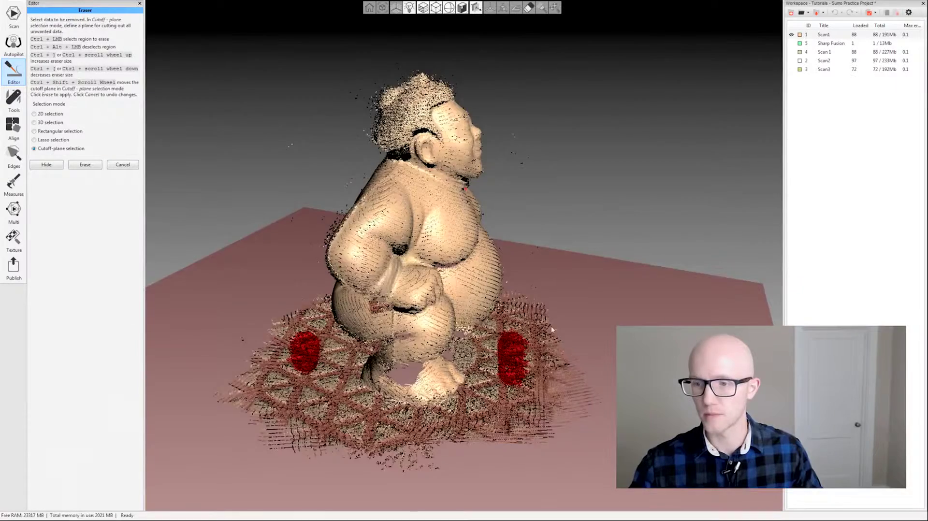
left_click_drag(551, 325, 520, 390)
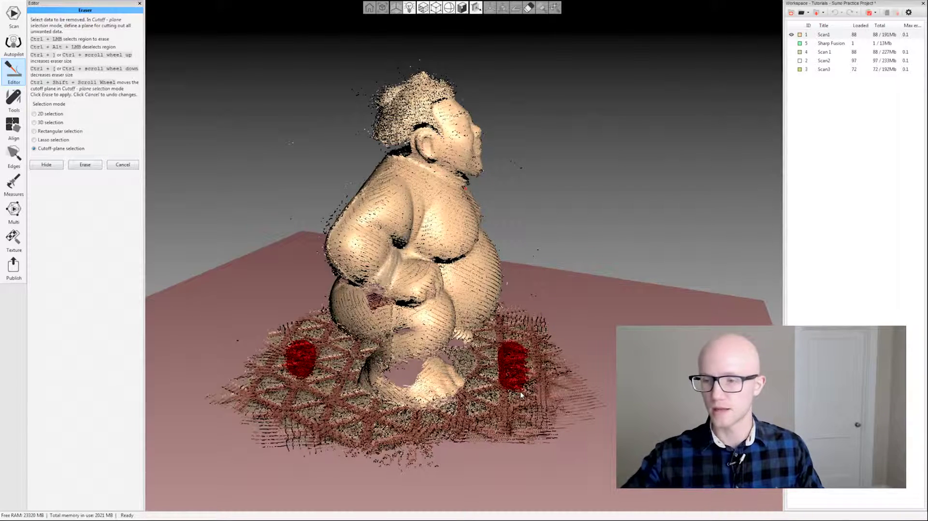
left_click_drag(511, 394, 501, 358)
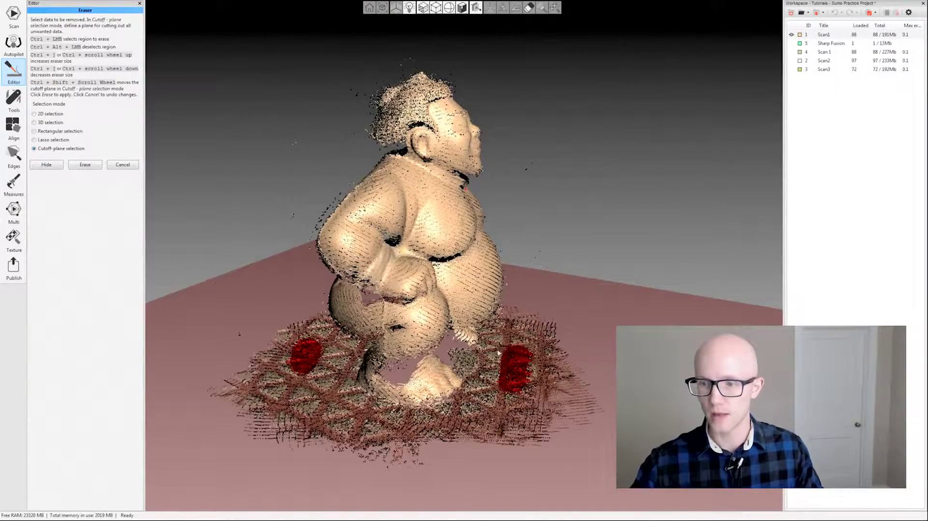
- Raise the cutoff plane until it covers the whole base surface, and check closely that the feet are left out
left_click(577, 319)
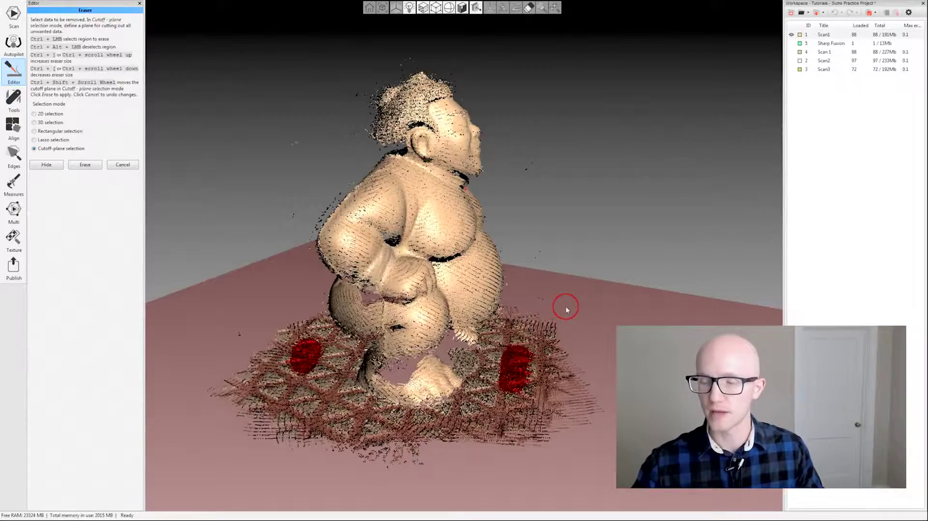
scroll(566, 307, "up", 1, "ctrl+shift")
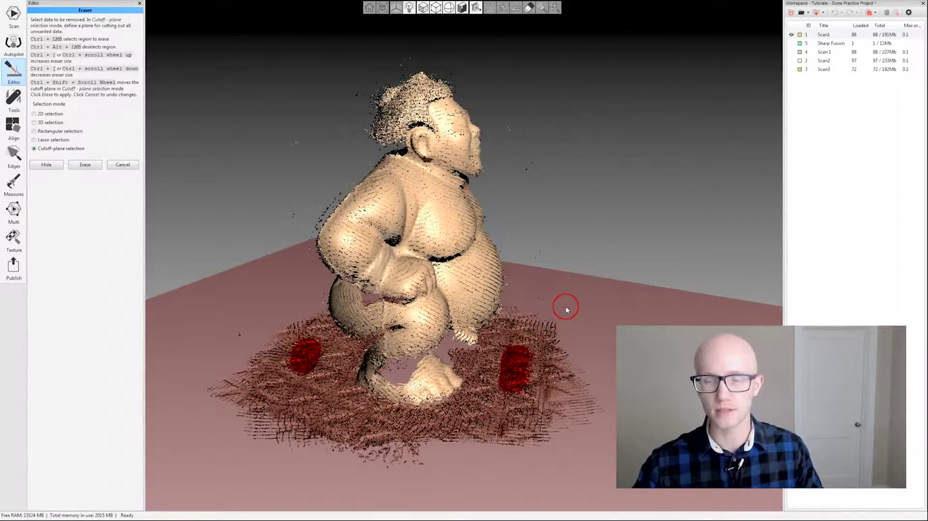
left_click_drag(566, 309, 488, 417)
scroll(429, 421, "up", 4)
middle_click_drag(429, 421, 460, 269)
left_click_drag(436, 338, 394, 351)
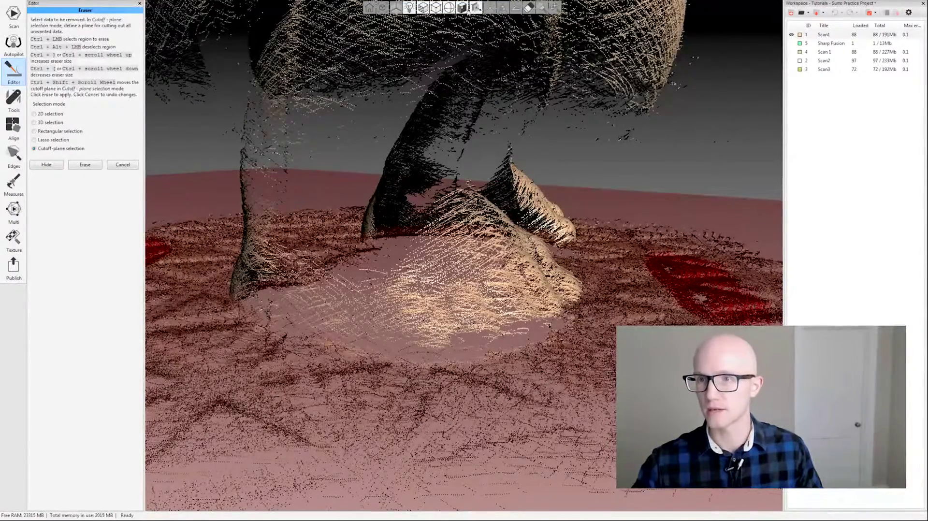
- Render the scan as Solid and view the whole figure with the cutoff plane
mouse_move(436, 7)
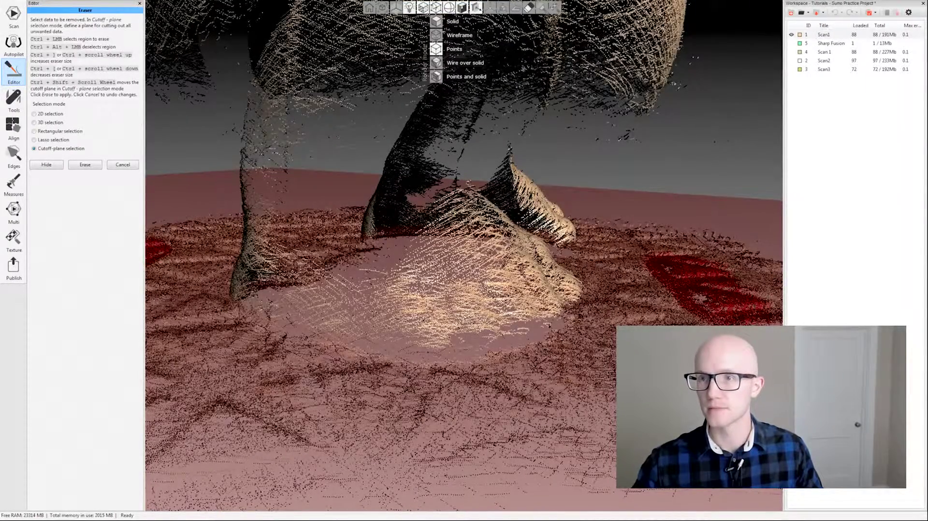
left_click(436, 21)
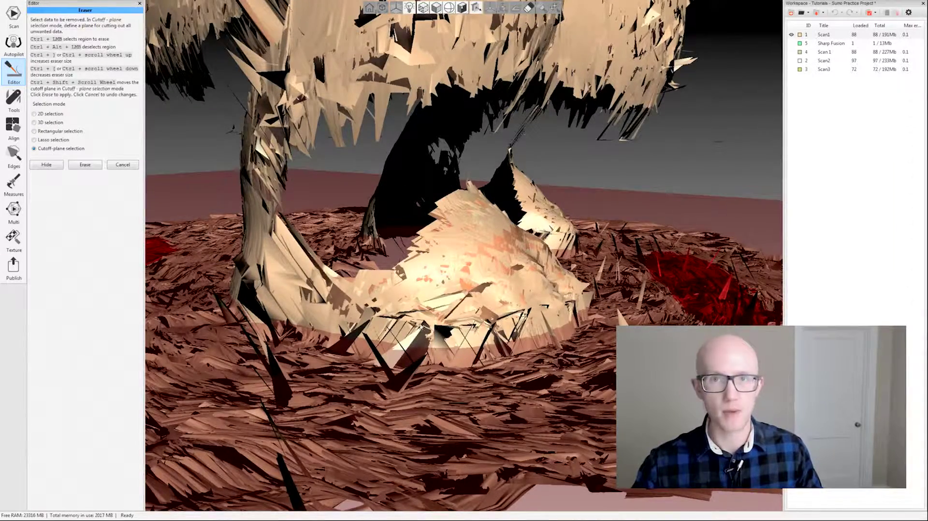
scroll(462, 319, "down", 5)
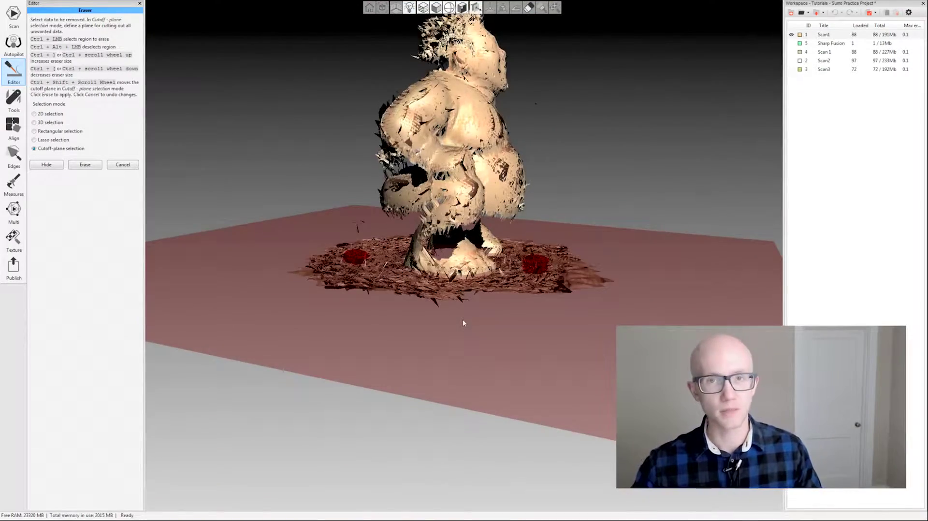
mouse_move(522, 298)
left_mouse_down()
mouse_move(532, 302)
mouse_move(491, 282)
mouse_move(533, 175)
mouse_move(522, 224)
left_mouse_up()
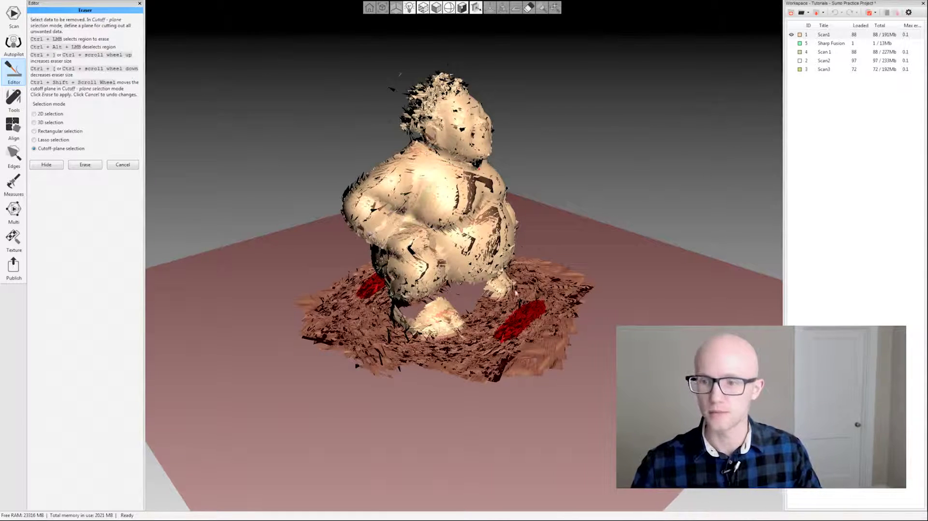
- Lower the cutoff plane slightly and erase the base surface from Scan1
scroll(497, 317, "down", 2, "ctrl+shift")
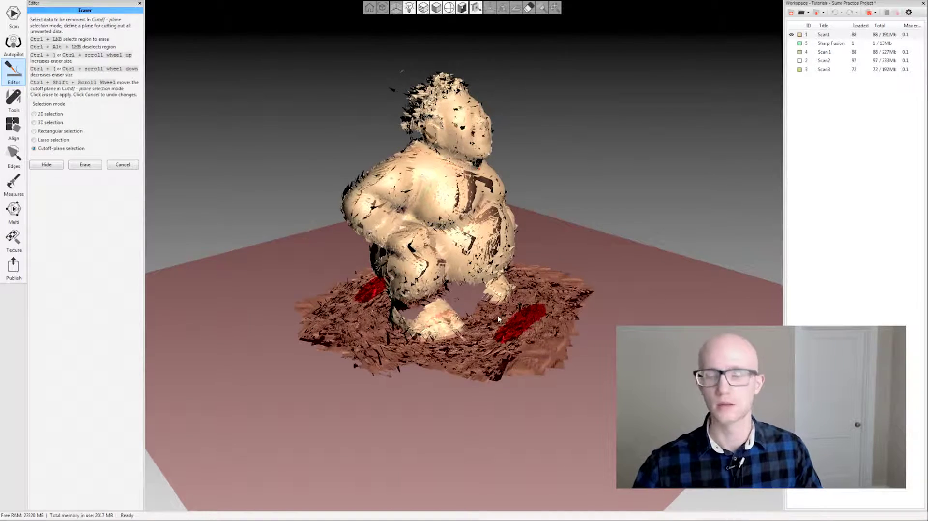
left_click_drag(459, 331, 467, 330)
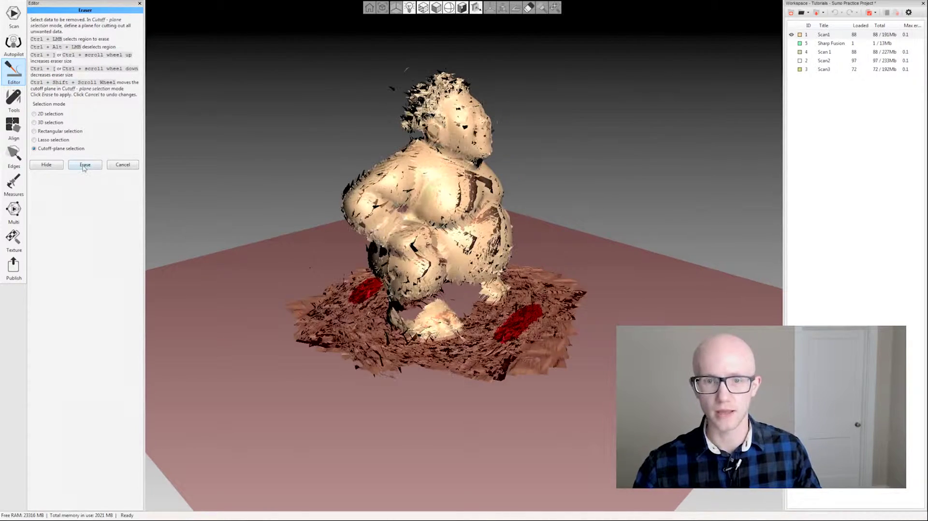
left_click(84, 165)
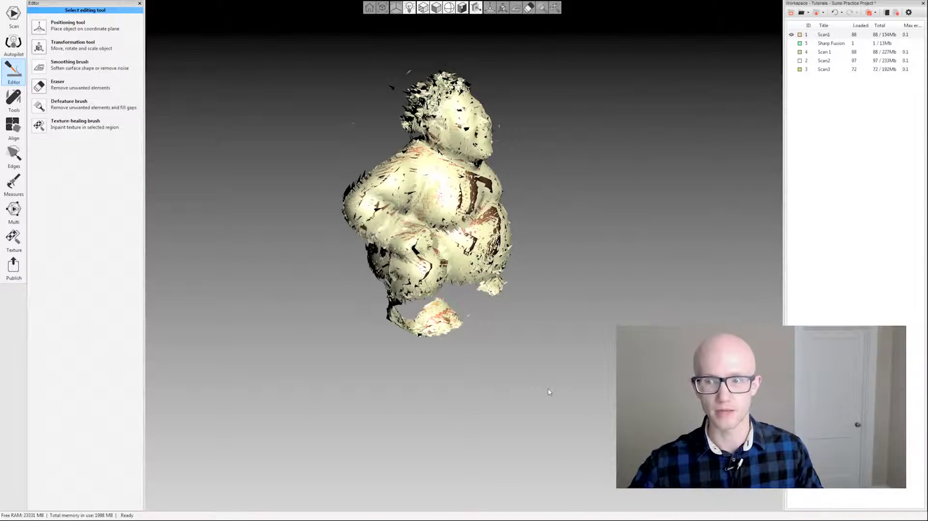
- Erase the head and tops of the shoulders from Scan1 using the Eraser's 2D selection
left_click_drag(606, 327, 508, 362)
scroll(446, 254, "up", 5)
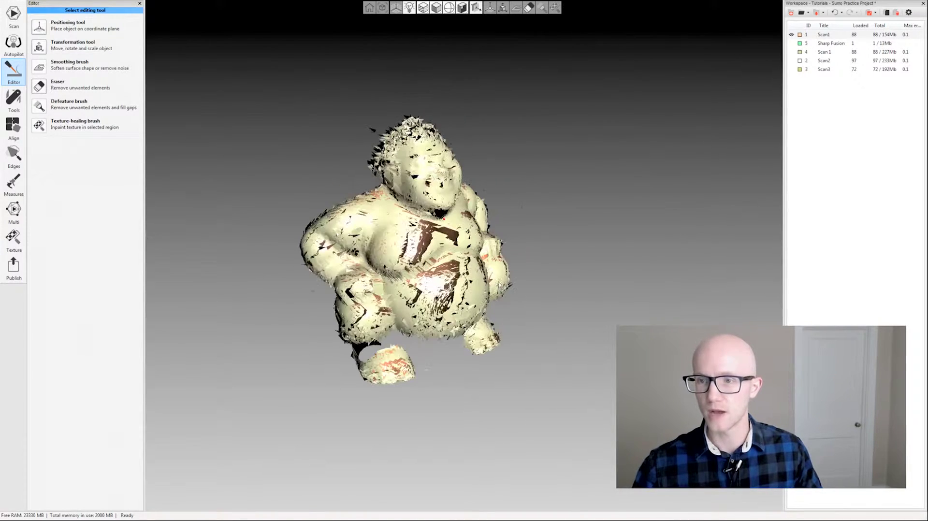
left_click(36, 88)
mouse_move(278, 217)
left_mouse_down()
mouse_move(273, 203)
mouse_move(314, 218)
mouse_move(290, 215)
left_mouse_up()
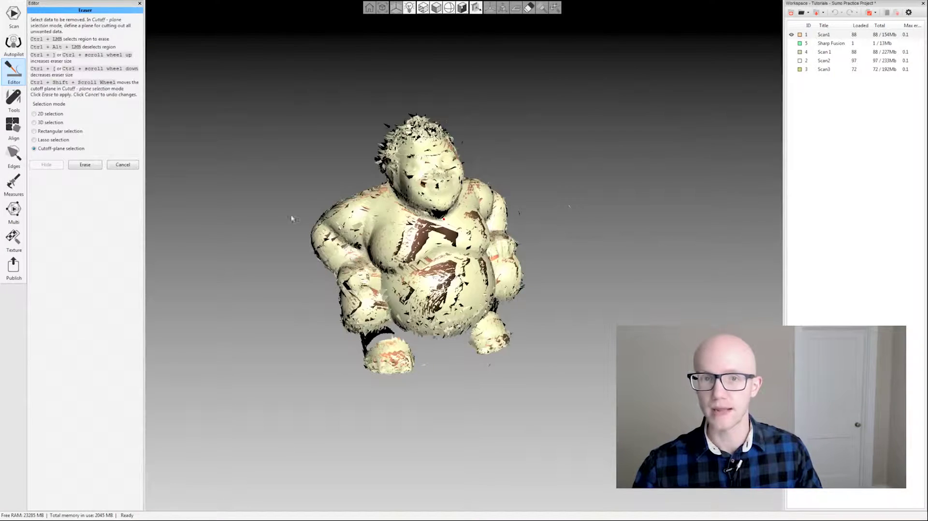
left_click(39, 115)
mouse_move(314, 117)
left_mouse_down("ctrl")
mouse_move(309, 150)
mouse_move(506, 189)
mouse_move(329, 203)
left_mouse_up("ctrl")
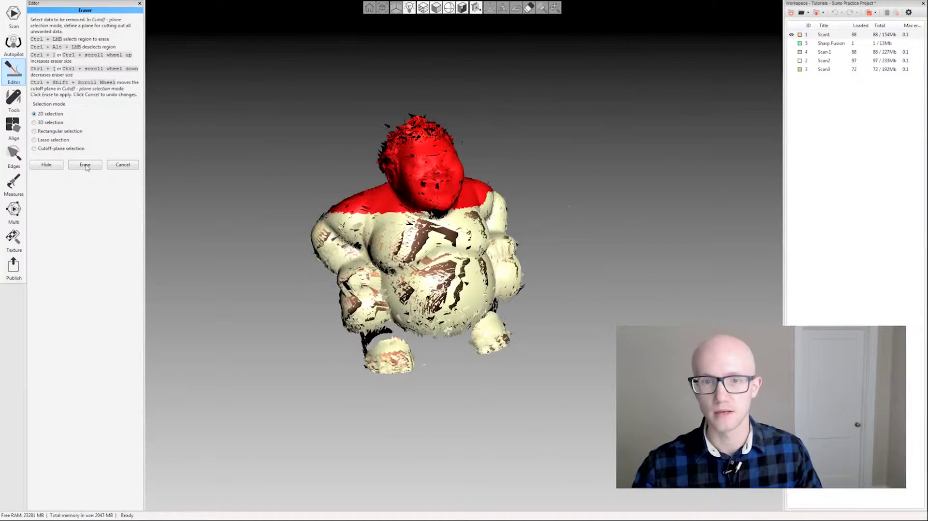
key("Delete")
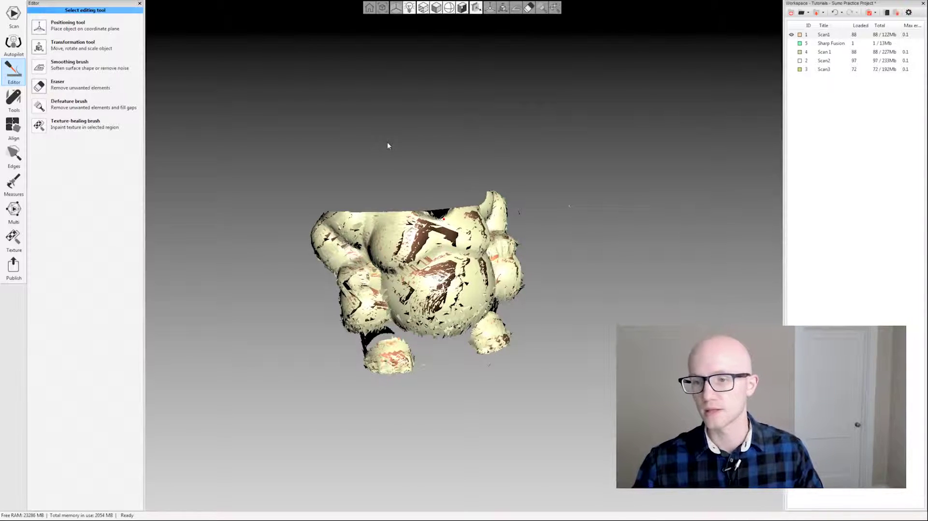
- Undo the erasures of the head and of the base on Scan1
key("ctrl+z")
key("ctrl+z")
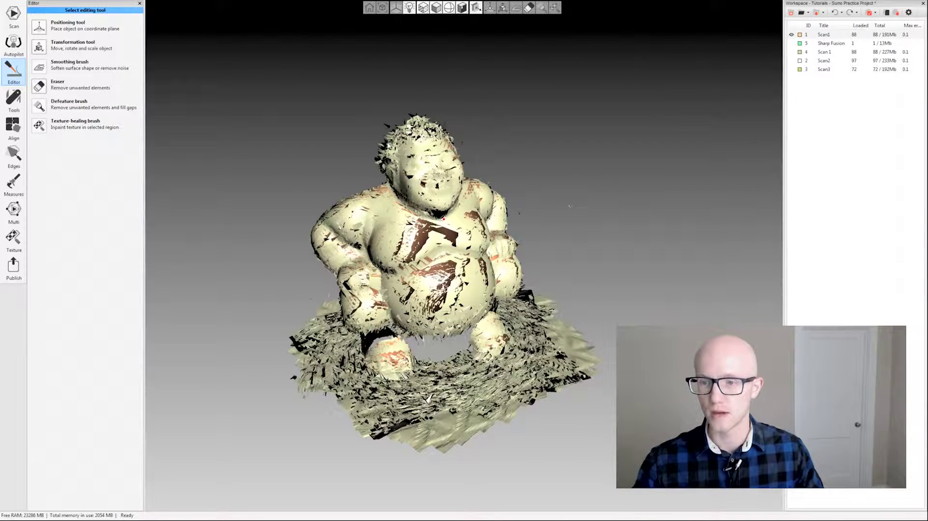
left_click_drag(312, 195, 503, 238)
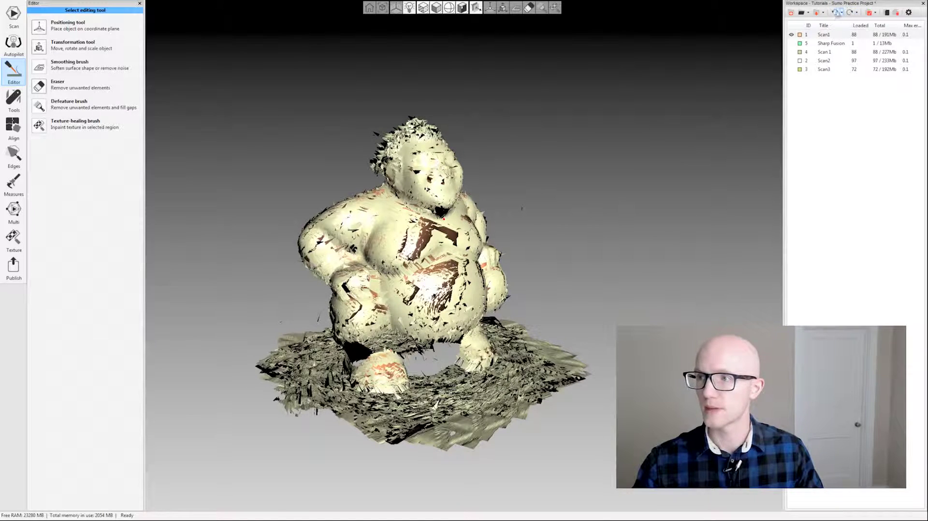
mouse_move(549, 192)
left_mouse_down()
mouse_move(547, 246)
mouse_move(524, 242)
mouse_move(512, 226)
mouse_move(534, 270)
left_mouse_up()
left_click_drag(359, 273, 359, 241)
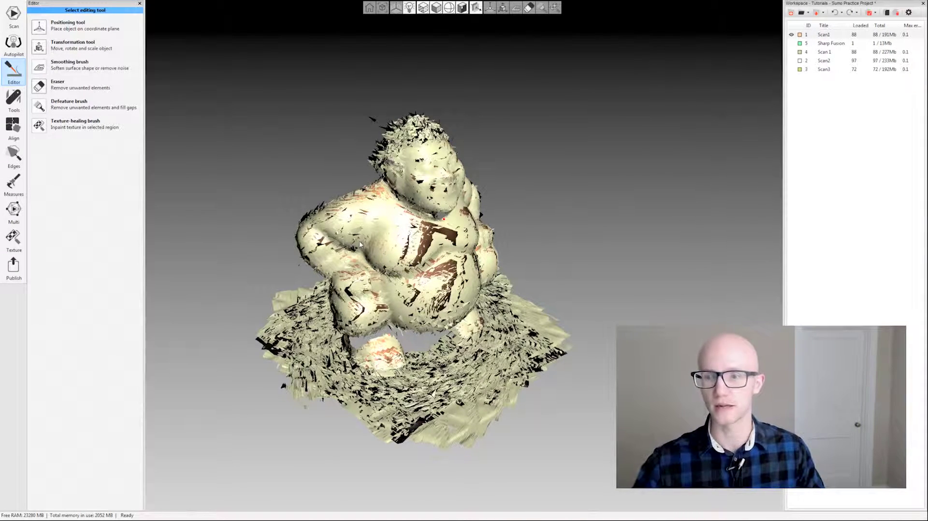
- Show the Sharp Fusion model and hide Scan1
left_click(792, 43)
left_click(792, 34)
left_click_drag(268, 202, 457, 268)
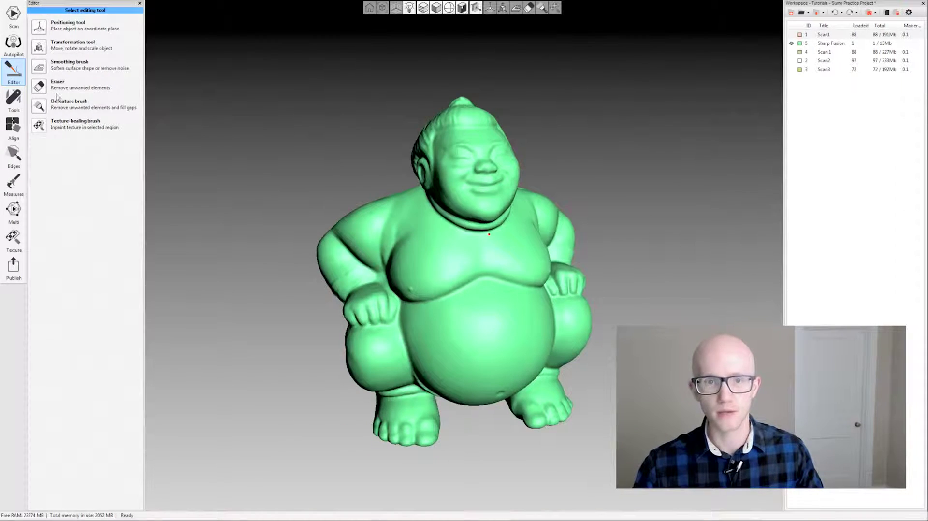
- Mark a round patch on the figure's upper chest with the Eraser's 2D selection, and examine the selection on the back
left_click(39, 86)
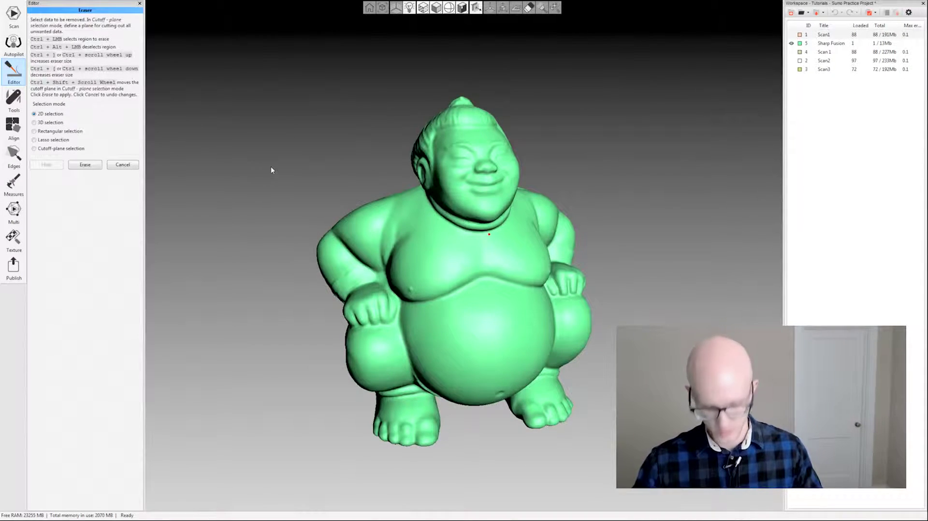
left_click(53, 115)
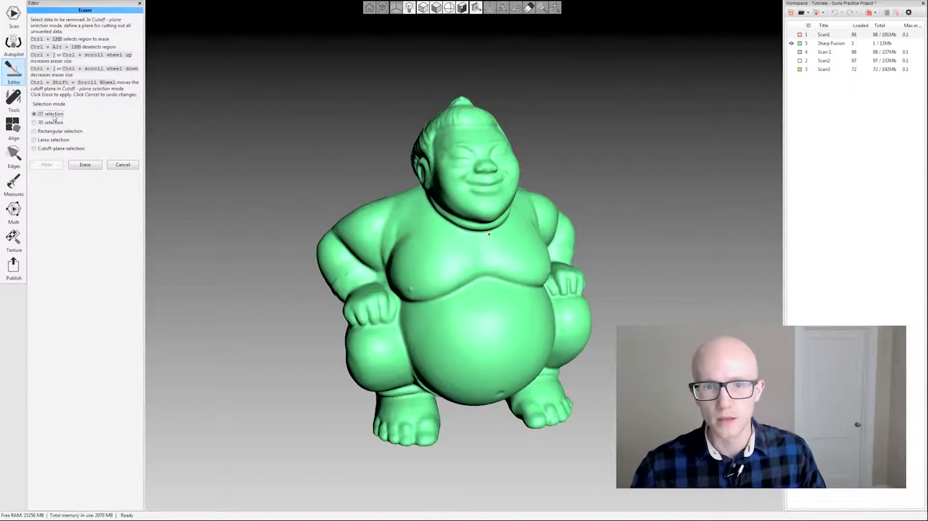
left_click_drag(201, 146, 274, 184)
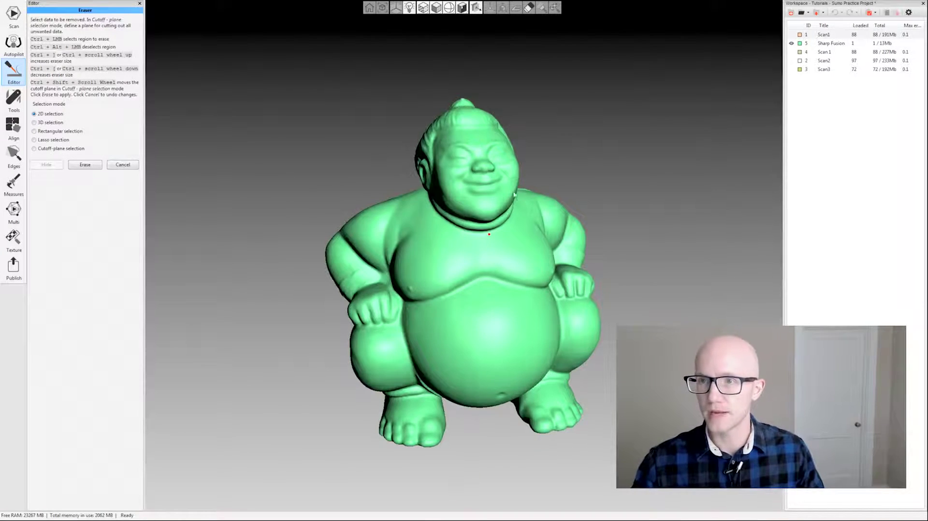
left_click(420, 235, "ctrl")
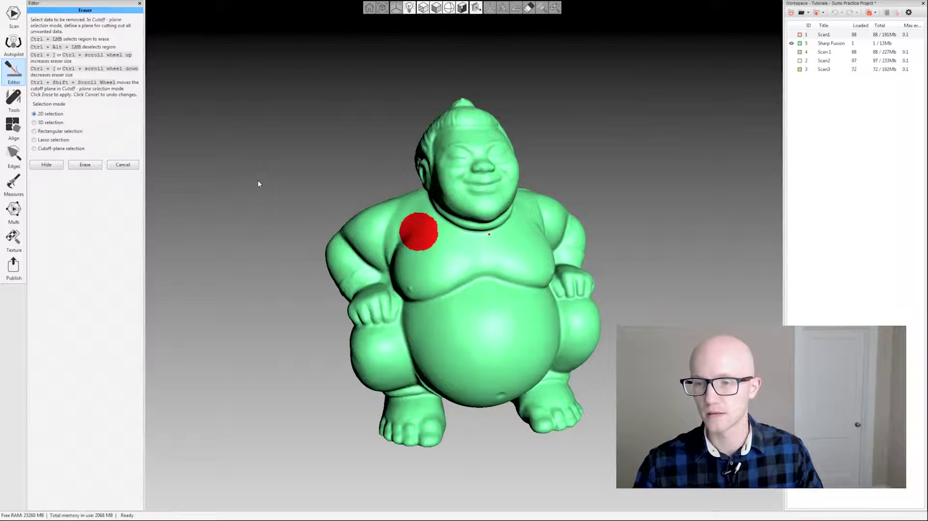
left_click_drag(251, 193, 621, 255)
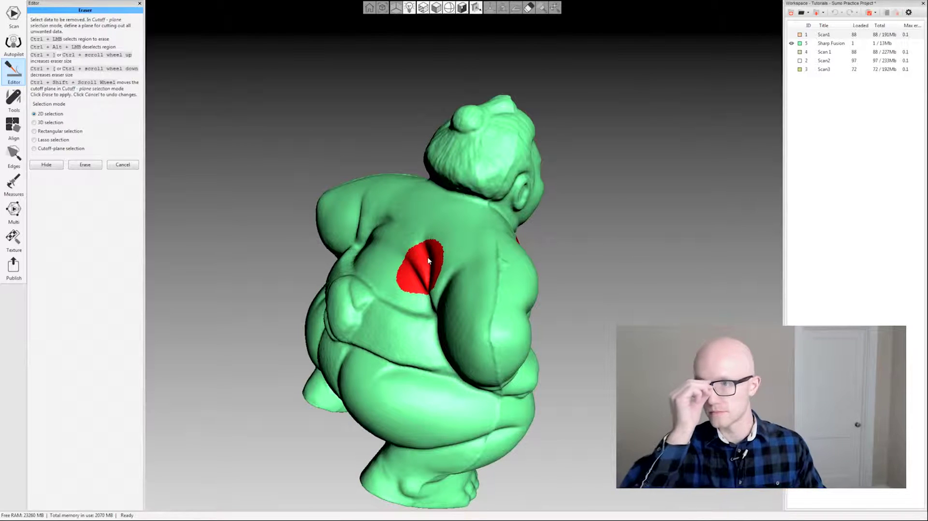
mouse_move(598, 285)
left_mouse_down()
mouse_move(607, 291)
mouse_move(524, 141)
mouse_move(608, 161)
mouse_move(576, 124)
left_mouse_up()
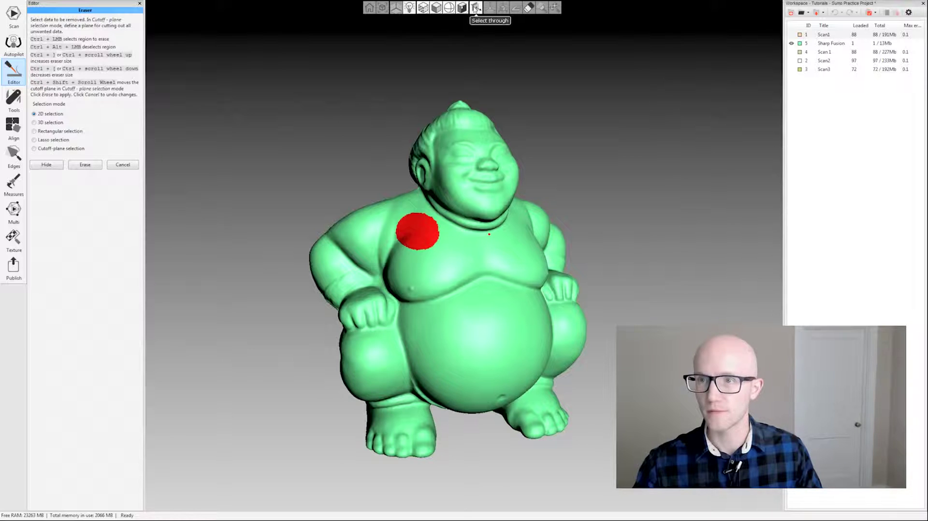
- Turn off Select through, mark a patch over the figure's right arm, and inspect the model from other angles
left_click_drag(476, 63, 501, 64)
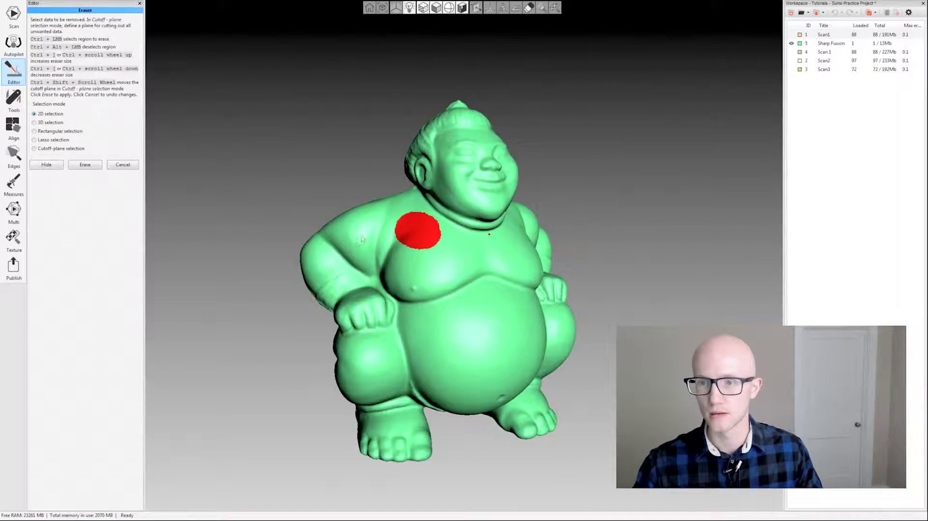
left_click_drag(367, 263, 363, 265, "ctrl")
mouse_move(240, 240)
left_mouse_down()
mouse_move(377, 290)
mouse_move(420, 284)
left_mouse_up()
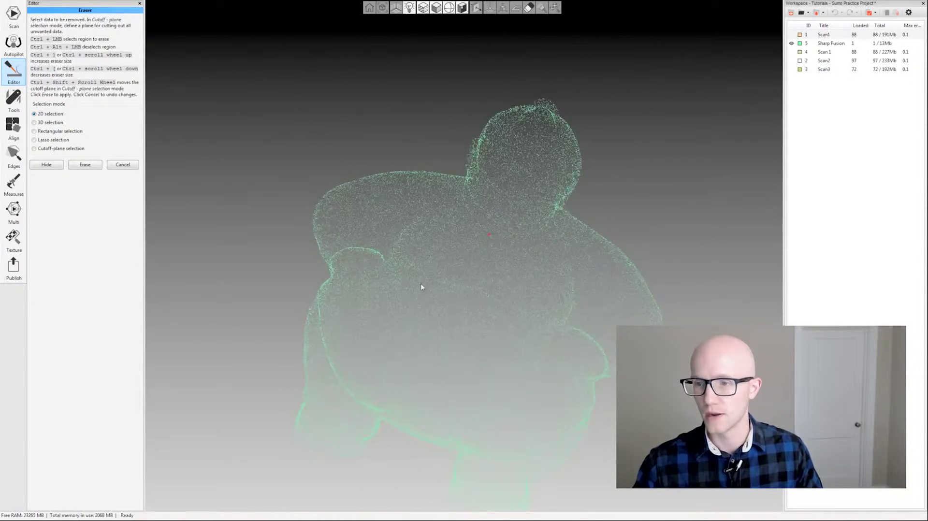
left_click_drag(650, 317, 576, 309)
mouse_move(639, 294)
left_mouse_down()
mouse_move(608, 271)
mouse_move(650, 246)
mouse_move(617, 258)
left_mouse_up()
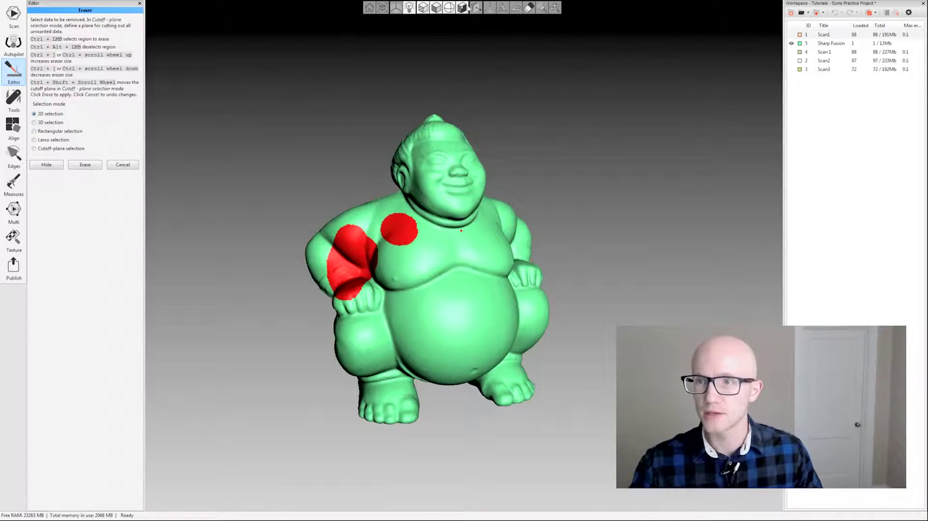
left_click_drag(323, 153, 364, 189)
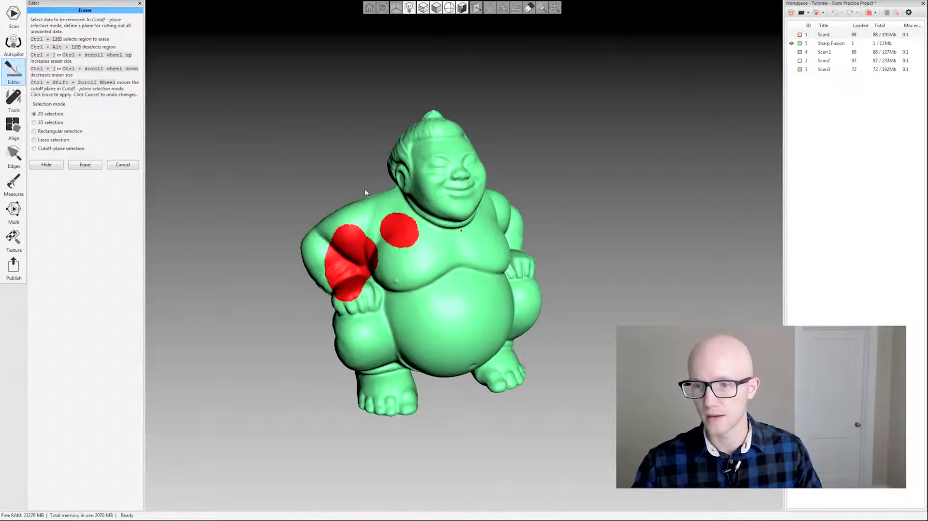
mouse_move(503, 439)
left_mouse_down()
mouse_move(519, 333)
mouse_move(570, 259)
mouse_move(560, 274)
left_mouse_up()
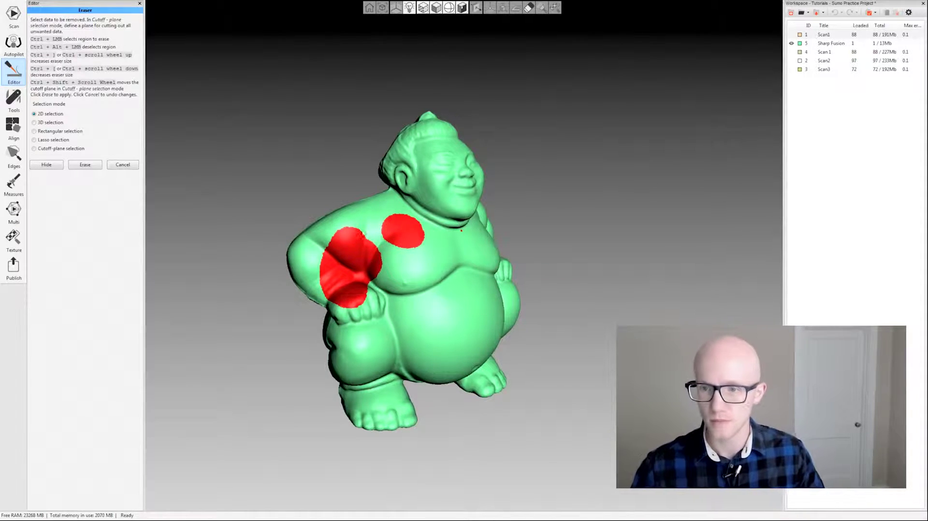
- Extend the selection across the chest and hand so the arm and chest patches join into one region
mouse_move(373, 245)
left_mouse_down("ctrl")
mouse_move(384, 231)
mouse_move(391, 271)
mouse_move(412, 235)
left_mouse_up("ctrl")
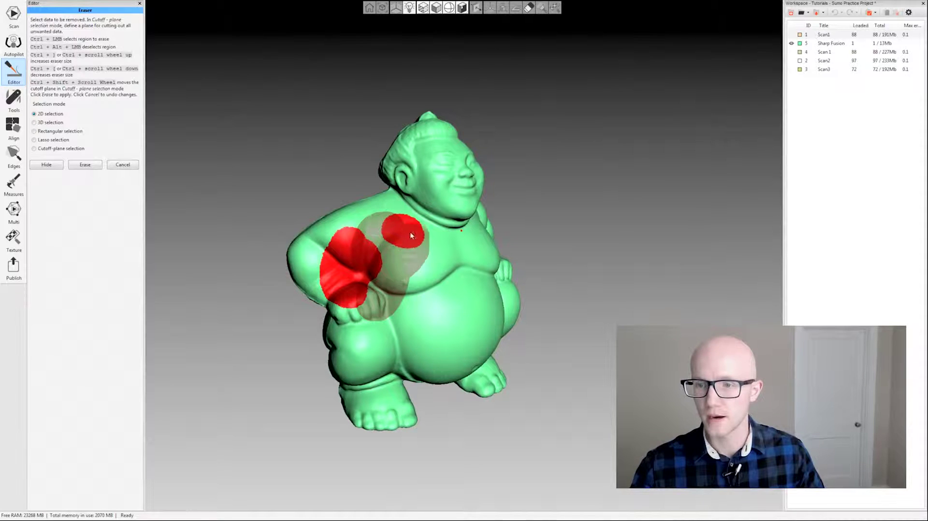
left_click_drag(360, 249, 361, 247, "ctrl")
mouse_move(545, 202)
left_mouse_down()
mouse_move(579, 259)
mouse_move(635, 311)
left_mouse_up()
mouse_move(543, 327)
left_mouse_down()
mouse_move(492, 305)
mouse_move(484, 283)
left_mouse_up()
mouse_move(185, 182)
left_mouse_down()
mouse_move(294, 182)
mouse_move(266, 202)
left_mouse_up()
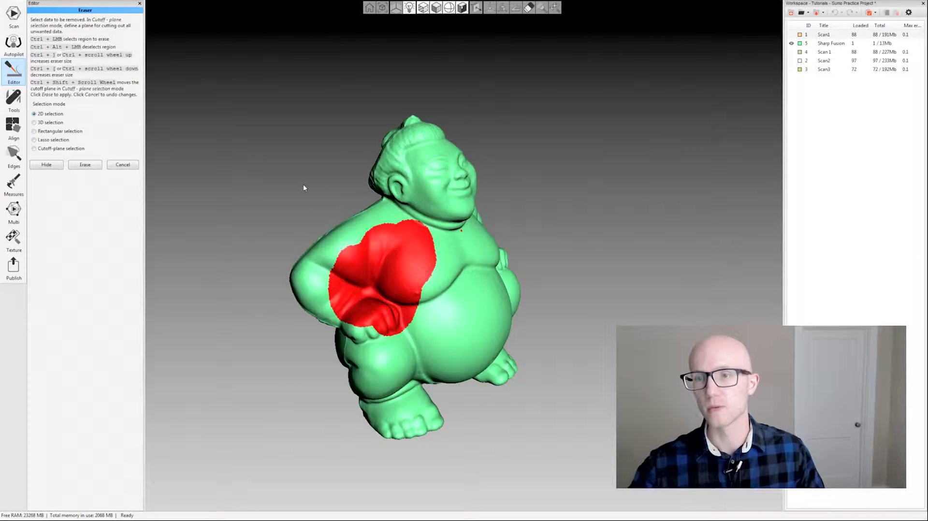
- Hide the selected region and mark an additional strip along its edge from the chest down to the belly
left_click_drag(257, 202, 247, 187)
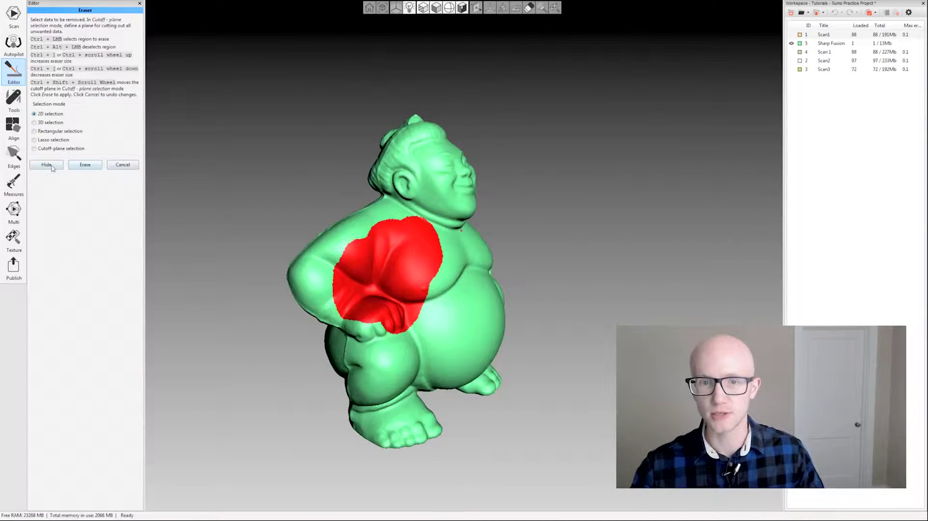
left_click(52, 168)
left_click_drag(633, 323, 570, 264)
mouse_move(413, 239)
left_mouse_down("ctrl")
mouse_move(432, 236)
mouse_move(435, 251)
mouse_move(403, 331)
left_mouse_up("ctrl")
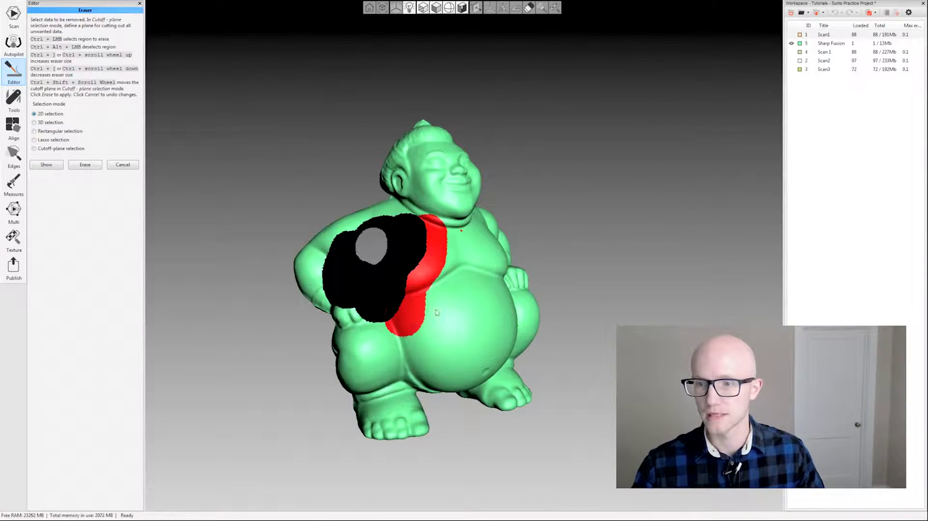
- Erase the marked strip on the chest and belly, and inspect the cut
left_click_drag(193, 192, 225, 187)
left_click(85, 164)
left_click_drag(598, 215, 564, 190)
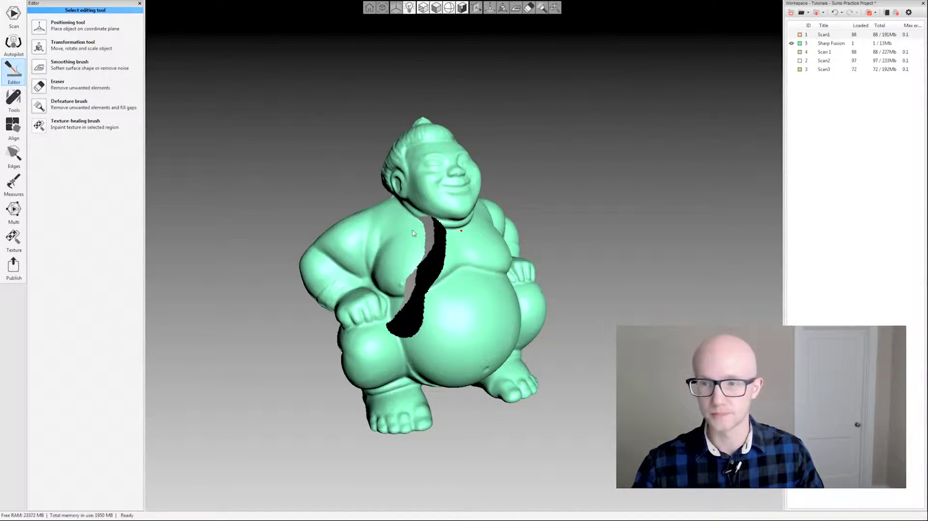
left_click_drag(378, 249, 405, 336)
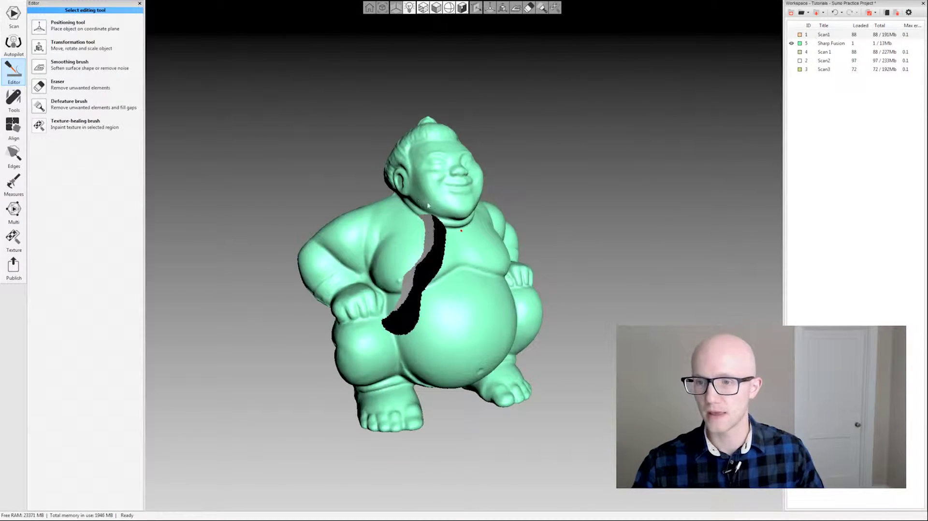
- Inspect the erased strip on the figure's chest and belly from several angles, and undo the erase
left_click_drag(288, 311, 441, 252)
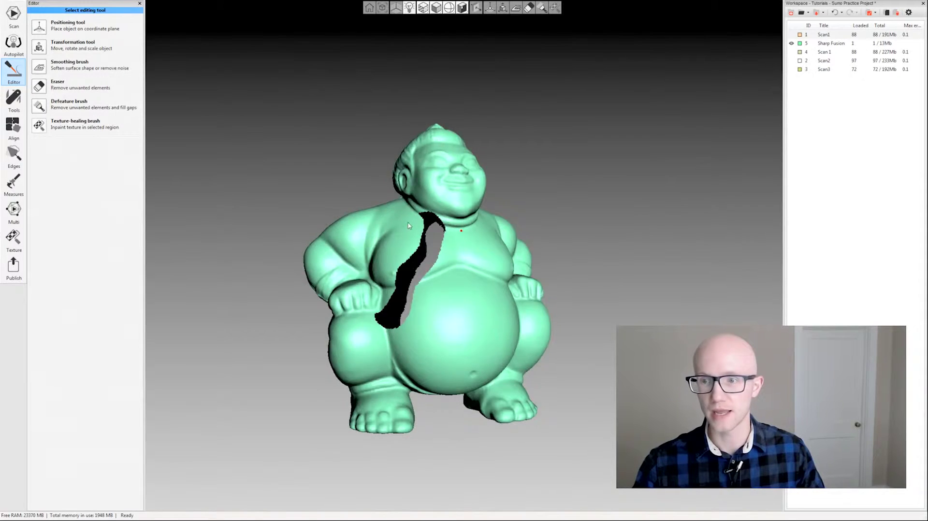
left_click_drag(409, 226, 431, 257)
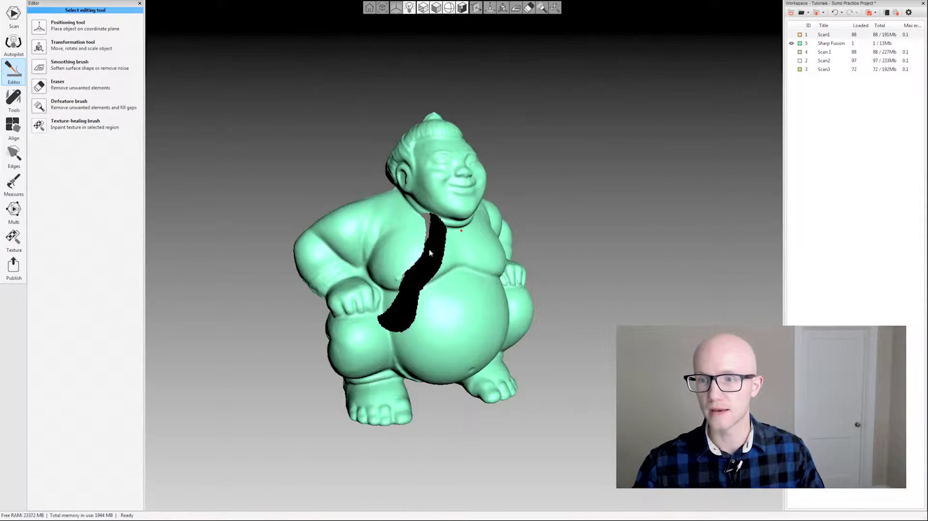
left_click_drag(484, 290, 435, 213)
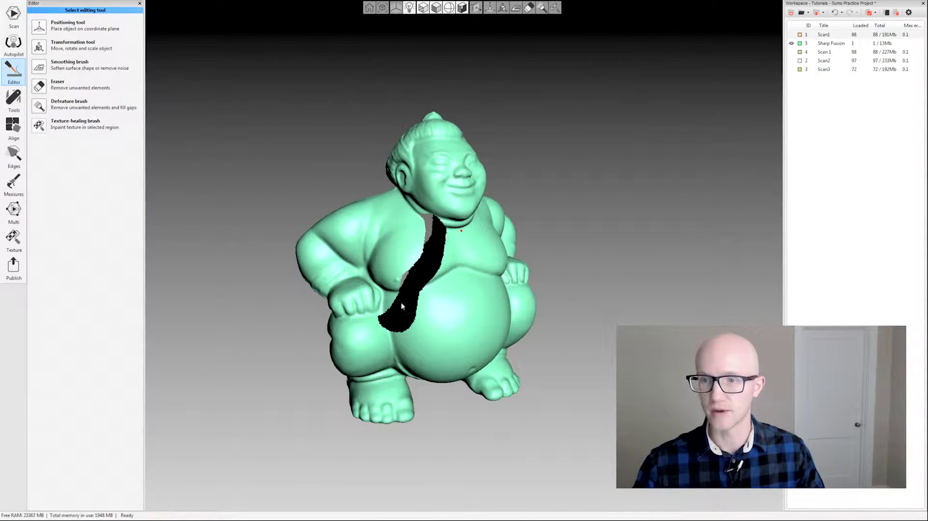
left_click_drag(394, 242, 480, 252)
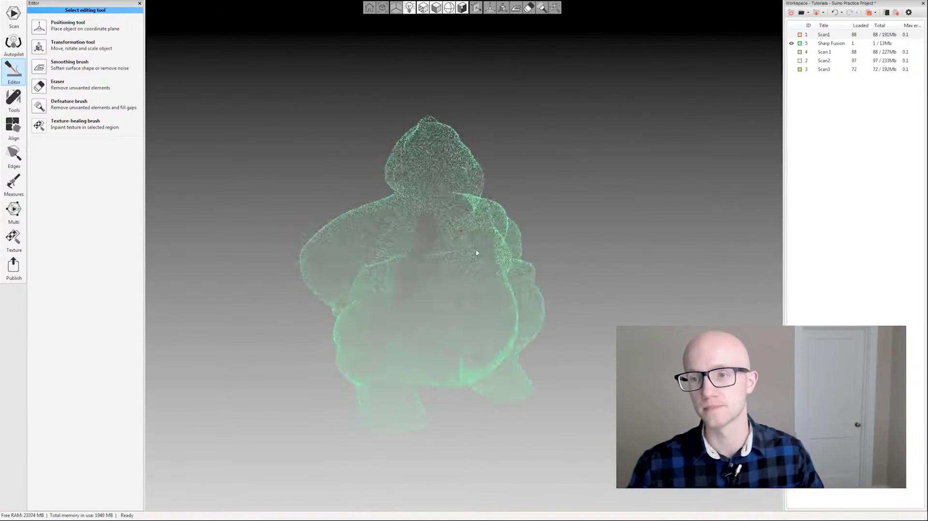
key("ctrl+z")
mouse_move(310, 164)
left_mouse_down()
mouse_move(321, 163)
mouse_move(304, 169)
left_mouse_up()
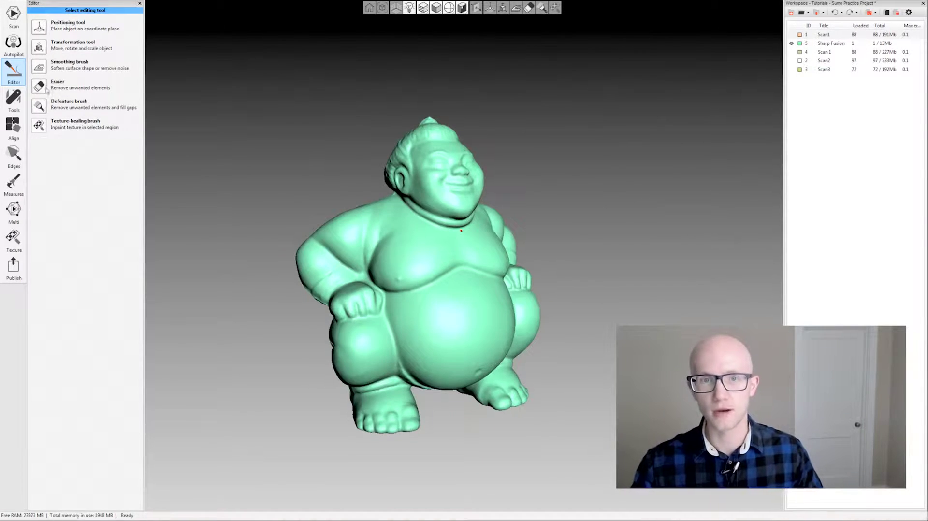
- Start the Eraser in 2D selection mode and mark the figure's head from an angled front view
left_click(48, 89)
left_click_drag(383, 210, 256, 152)
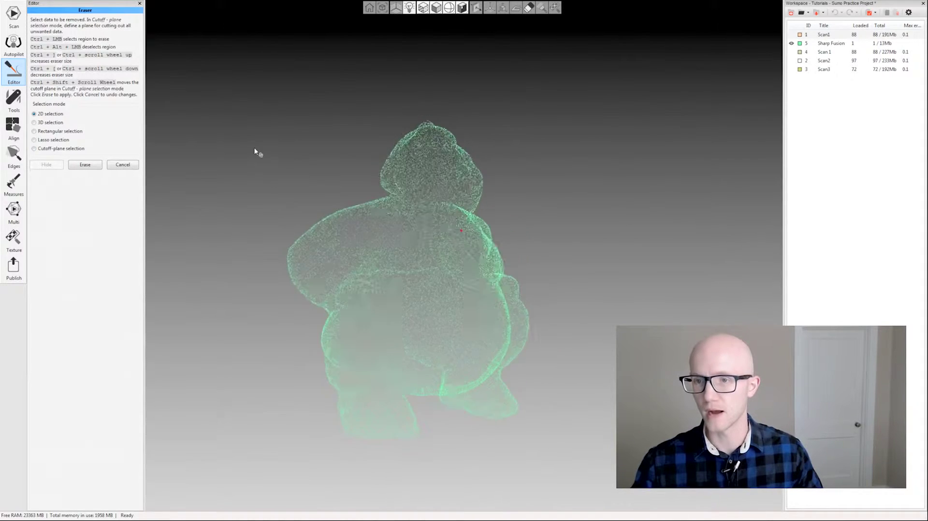
mouse_move(452, 188)
left_mouse_down("ctrl")
mouse_move(402, 166)
mouse_move(411, 137)
mouse_move(488, 159)
left_mouse_up("ctrl")
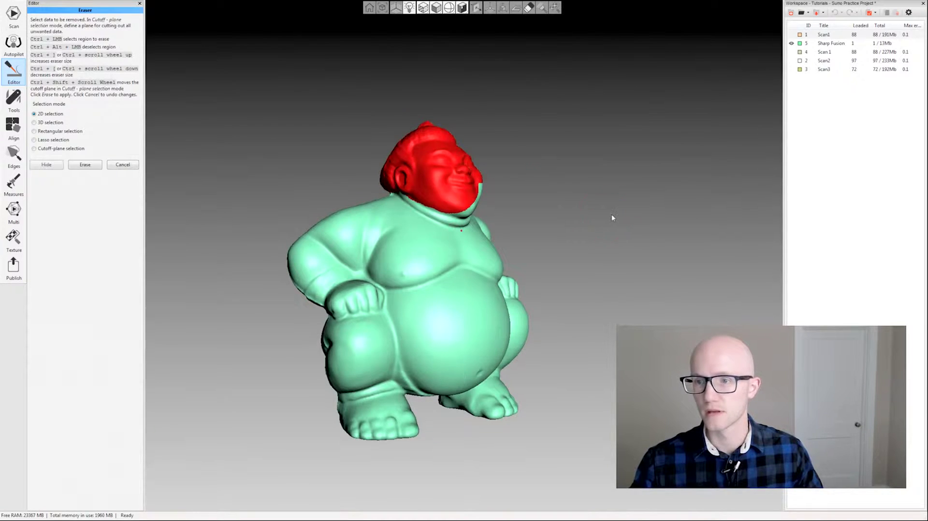
- Extend the 2D selection over the remaining parts of the head from other angles, and hide the selected head
left_click_drag(611, 213, 543, 186)
left_click_drag(469, 192, 468, 190, "ctrl")
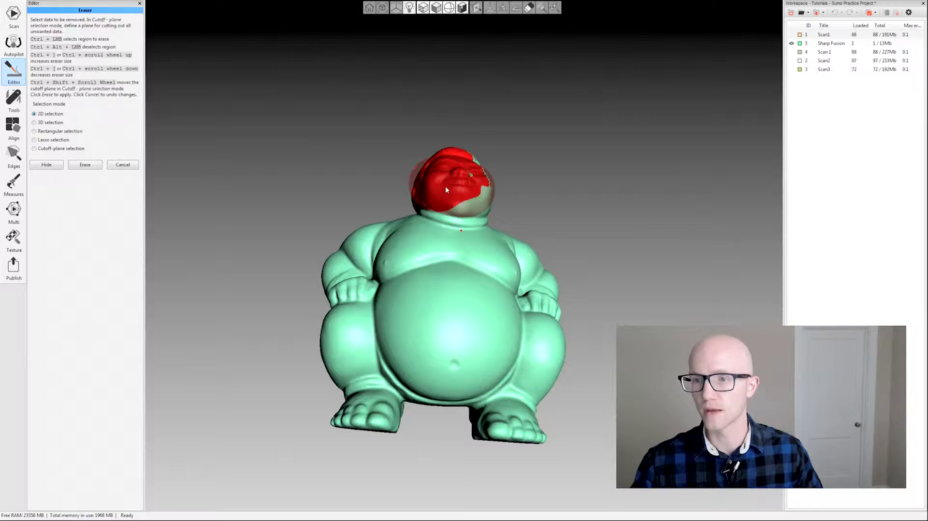
mouse_move(474, 194)
left_mouse_down("ctrl")
mouse_move(498, 191)
mouse_move(459, 148)
mouse_move(469, 149)
left_mouse_up("ctrl")
left_click_drag(622, 234, 393, 258)
mouse_move(651, 132)
left_mouse_down()
mouse_move(598, 116)
mouse_move(477, 163)
mouse_move(484, 141)
mouse_move(452, 138)
mouse_move(527, 143)
mouse_move(325, 226)
mouse_move(553, 155)
mouse_move(642, 202)
mouse_move(489, 176)
left_mouse_up()
left_click_drag(557, 135, 339, 135)
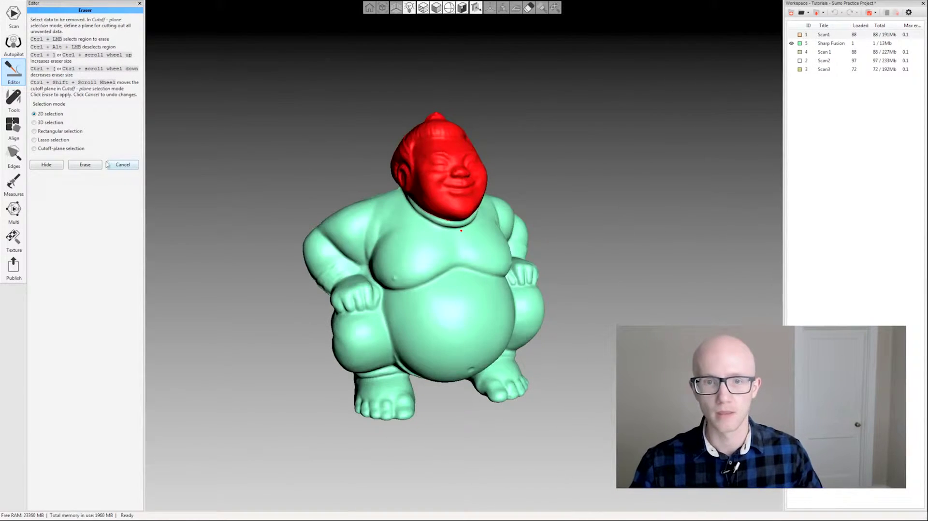
left_click(46, 164)
left_click_drag(224, 224, 441, 122)
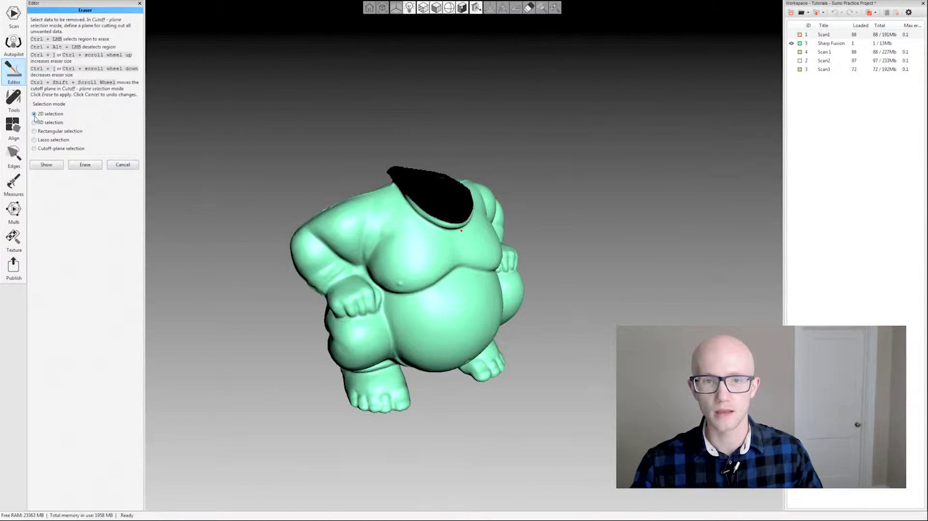
- Mark a zigzag band across the body from the neck down to the feet and erase it
left_click_drag(200, 174, 282, 165)
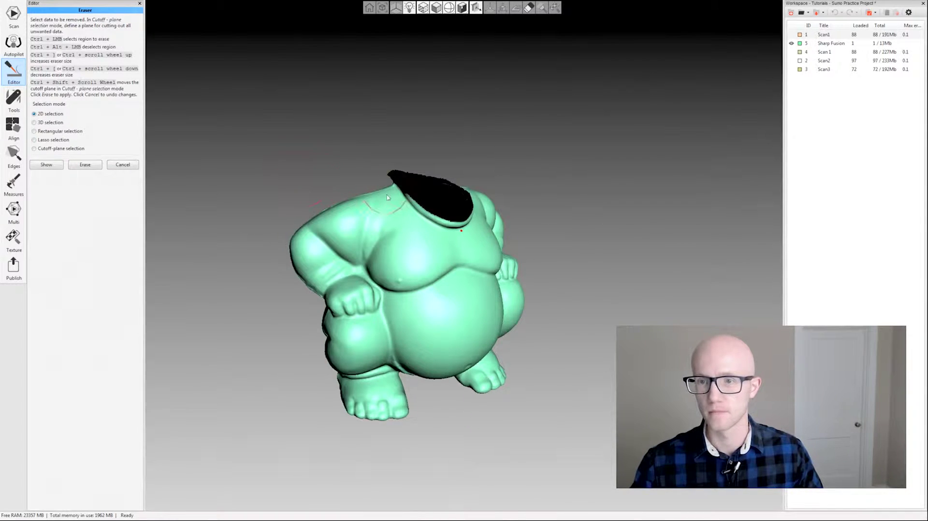
mouse_move(393, 180)
left_mouse_down("ctrl")
mouse_move(493, 205)
mouse_move(361, 239)
mouse_move(483, 307)
mouse_move(505, 406)
left_mouse_up("ctrl")
left_click(85, 165)
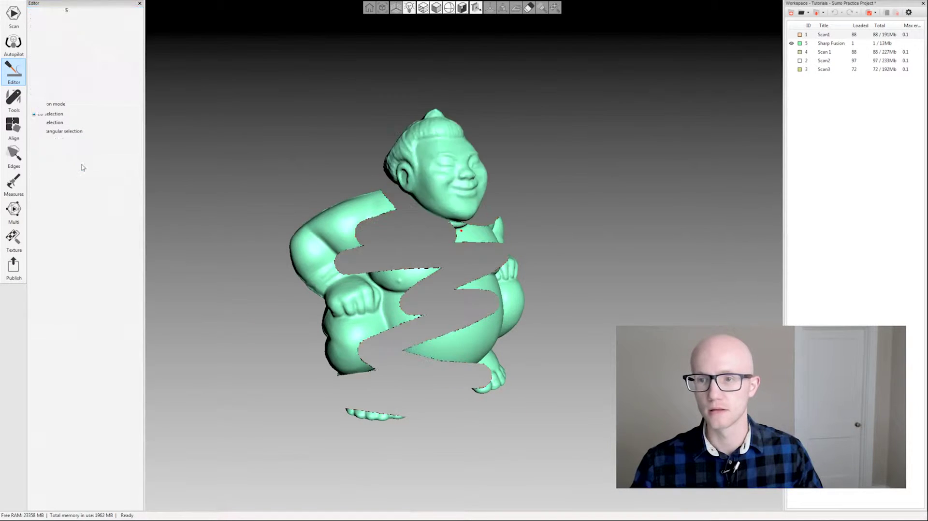
- Inspect the zigzag cuts through the body from several angles, and undo the erase
mouse_move(591, 244)
left_mouse_down()
mouse_move(596, 222)
mouse_move(585, 226)
left_mouse_up()
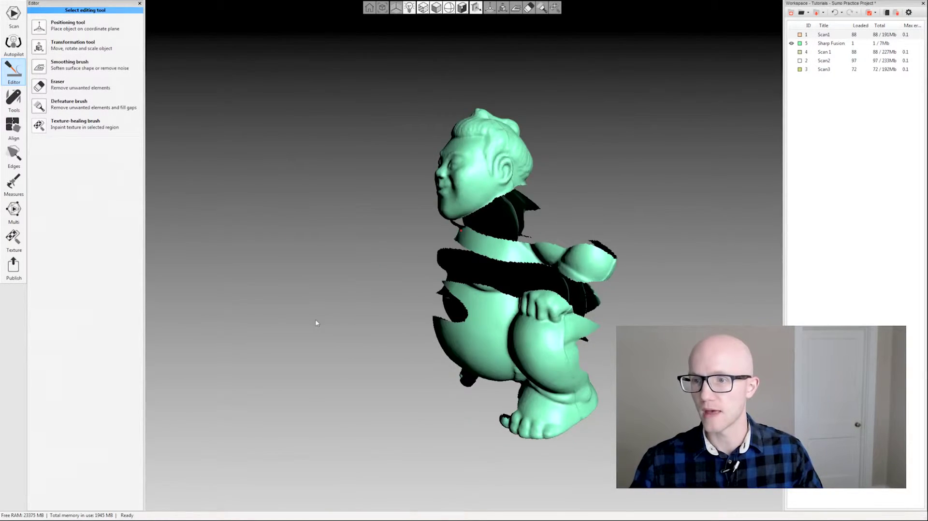
left_click_drag(317, 323, 477, 278)
left_click_drag(318, 306, 318, 154)
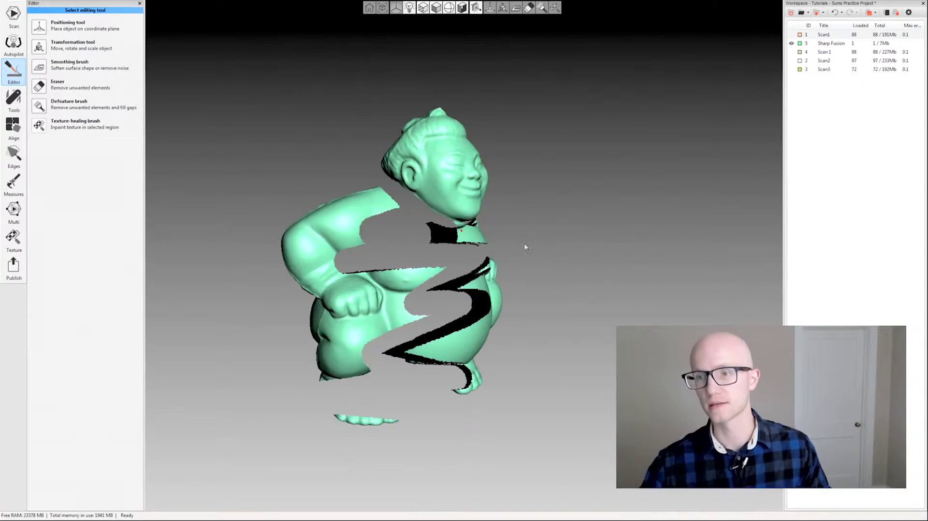
left_click_drag(526, 247, 178, 135)
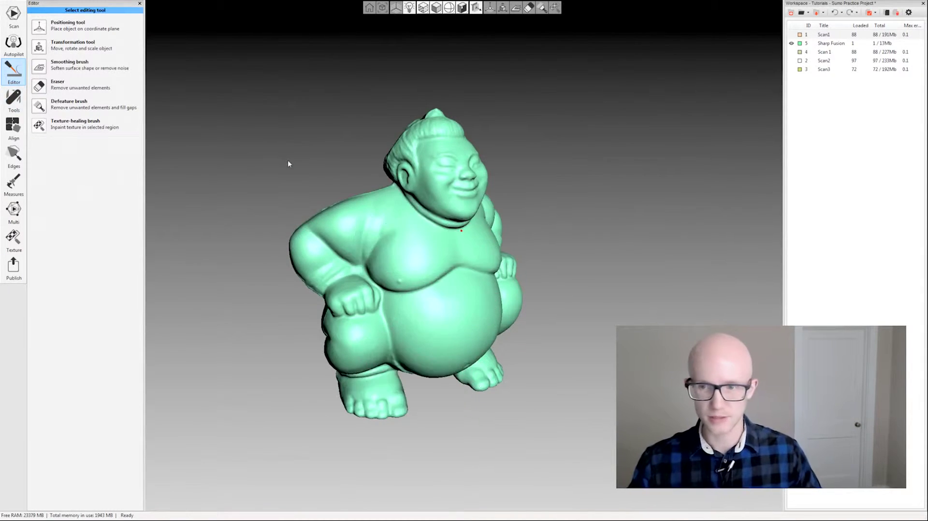
left_click_drag(292, 157, 462, 271)
left_click_drag(372, 209, 343, 160)
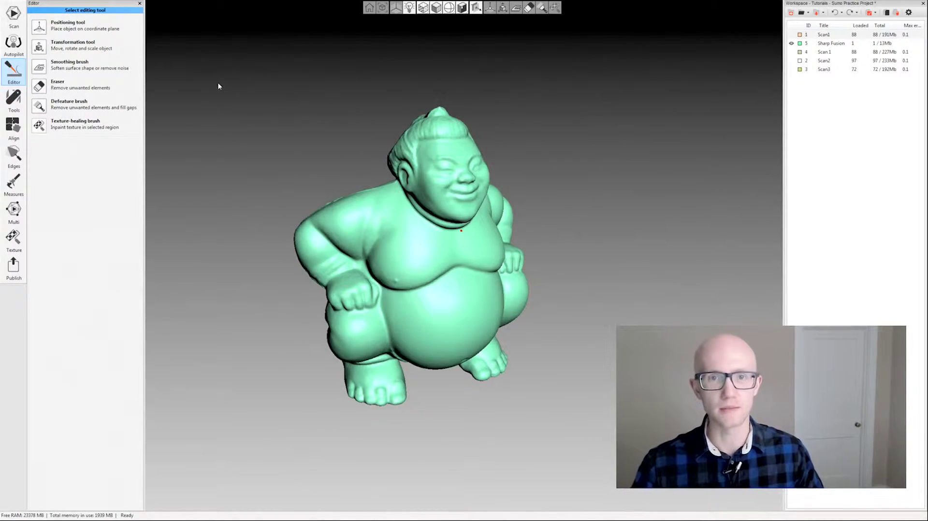
- Restart the Eraser, switch it to 3D selection, and adjust the size of the spherical brush over the face
left_click(39, 86)
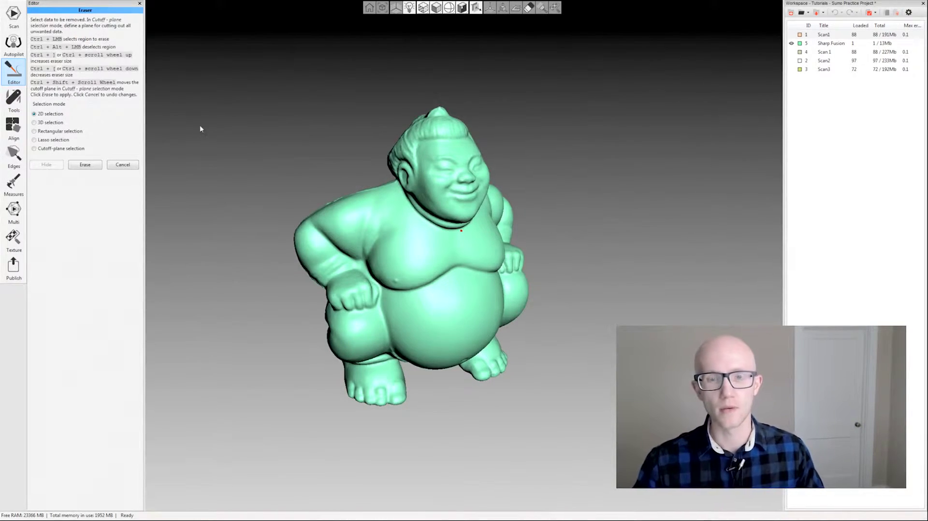
left_click_drag(267, 170, 245, 155)
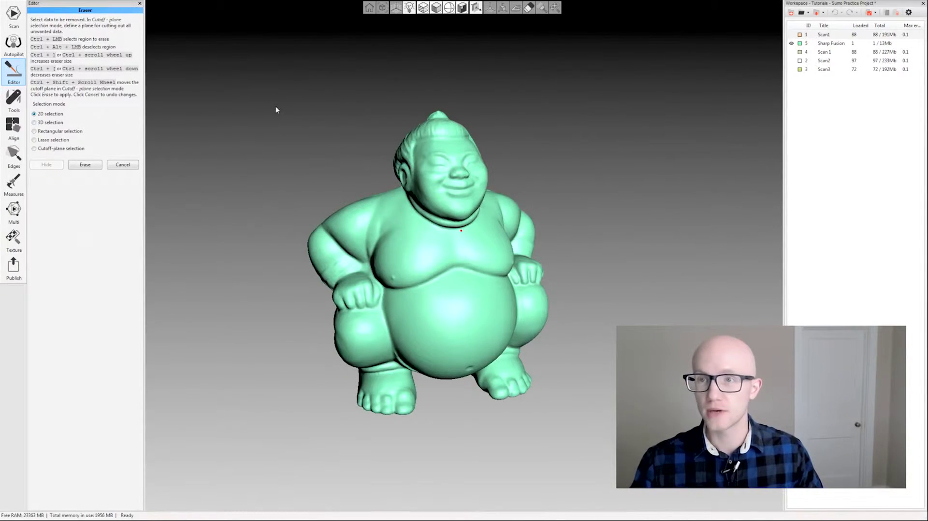
left_click_drag(276, 110, 326, 107)
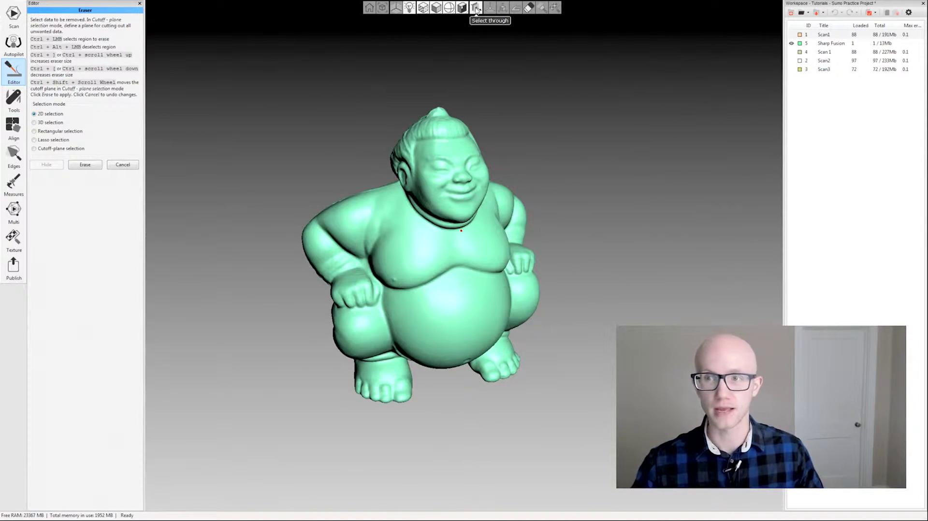
left_click(476, 8)
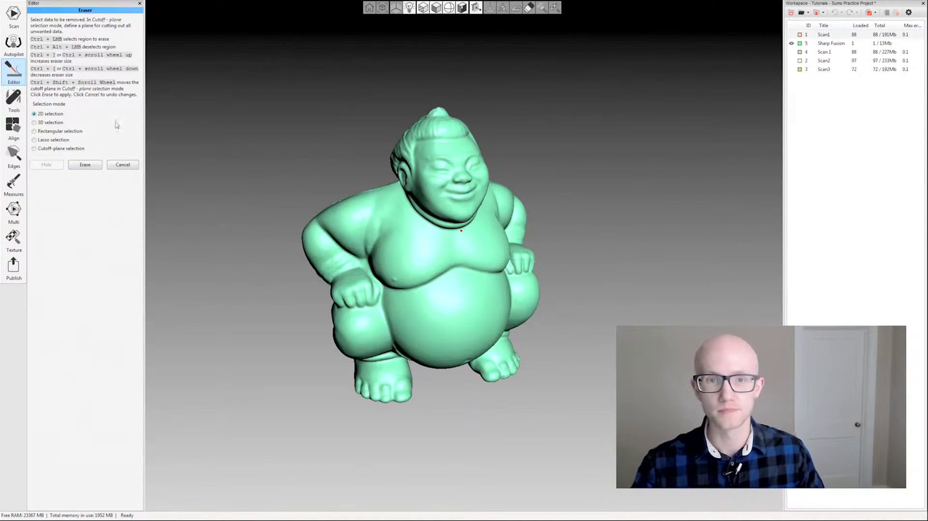
left_click(38, 123)
left_click_drag(232, 140, 238, 120)
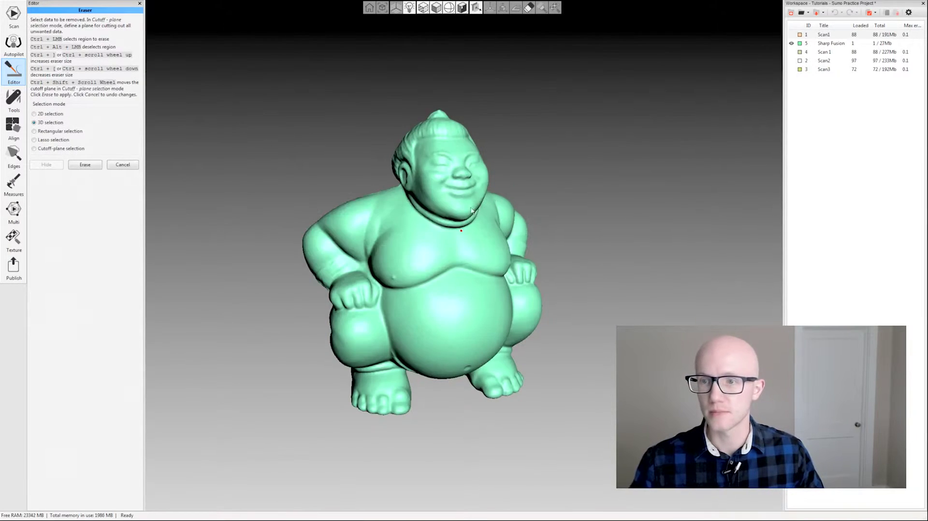
scroll(427, 209, "down", 5, "ctrl")
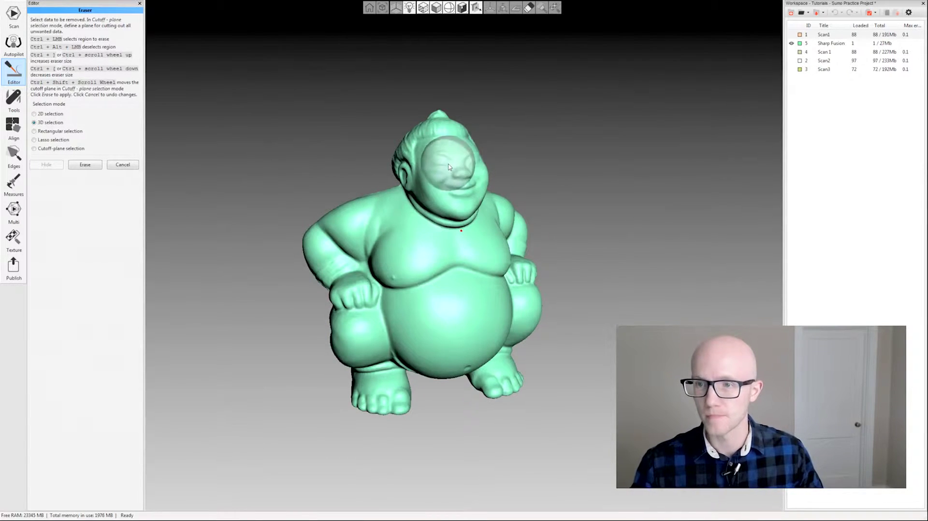
scroll(448, 167, "up", 6, "ctrl")
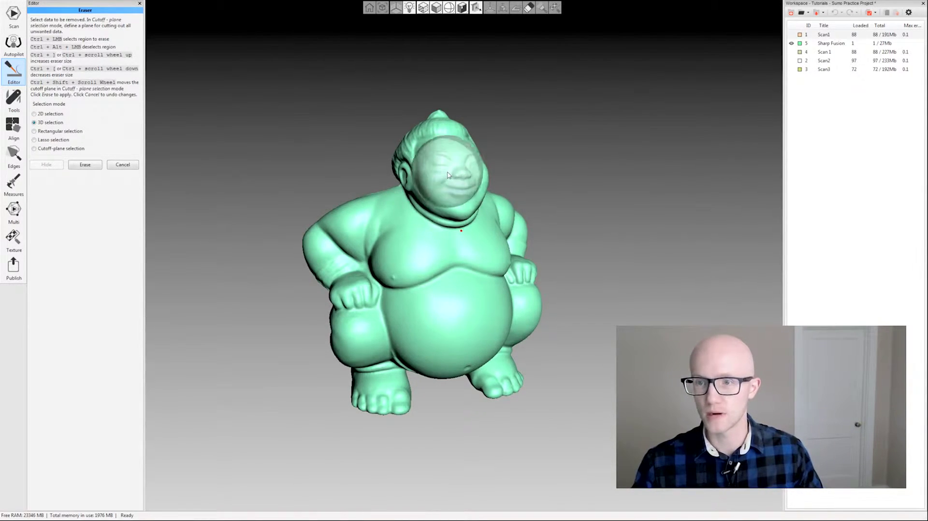
- Enlarge the 3D brush to enclose the head, and mark the head from above and from the front
mouse_move(518, 114)
left_mouse_down()
mouse_move(576, 259)
mouse_move(449, 172)
left_mouse_up()
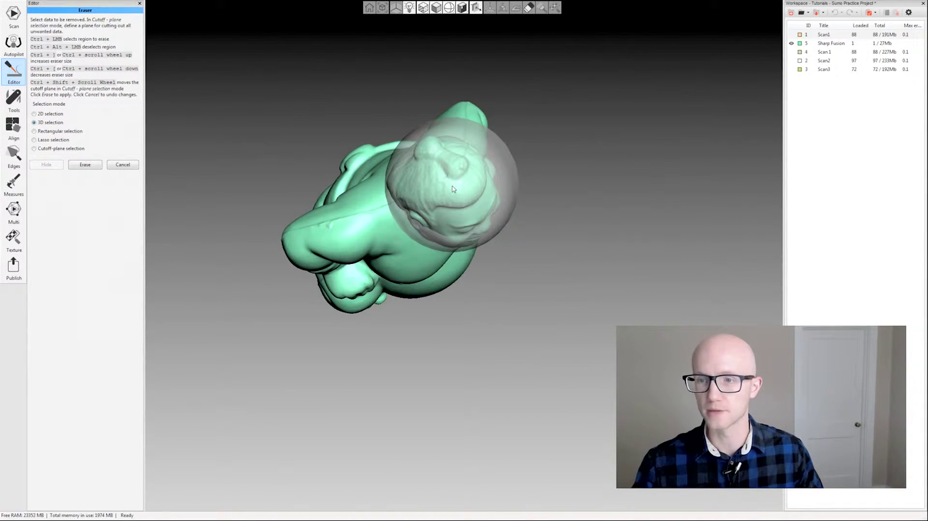
left_click(453, 188, "ctrl")
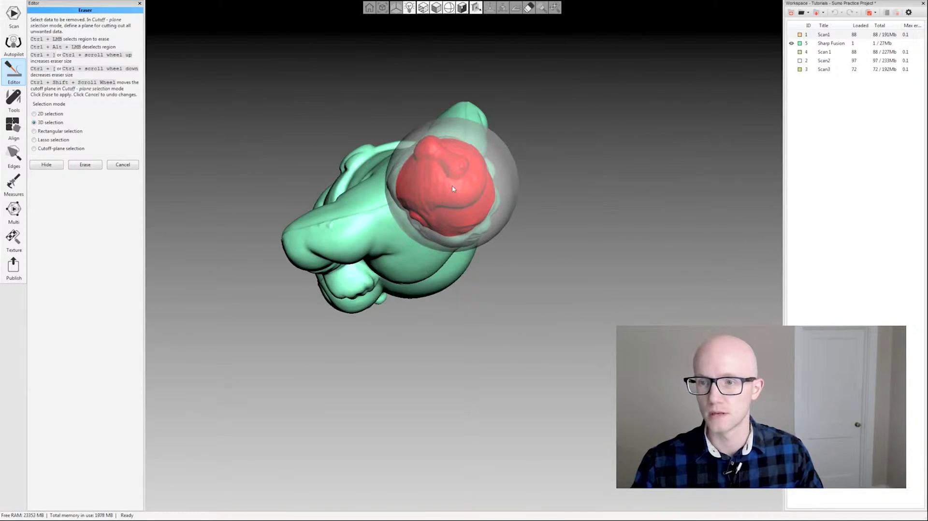
mouse_move(581, 349)
left_mouse_down()
mouse_move(539, 216)
mouse_move(527, 211)
left_mouse_up()
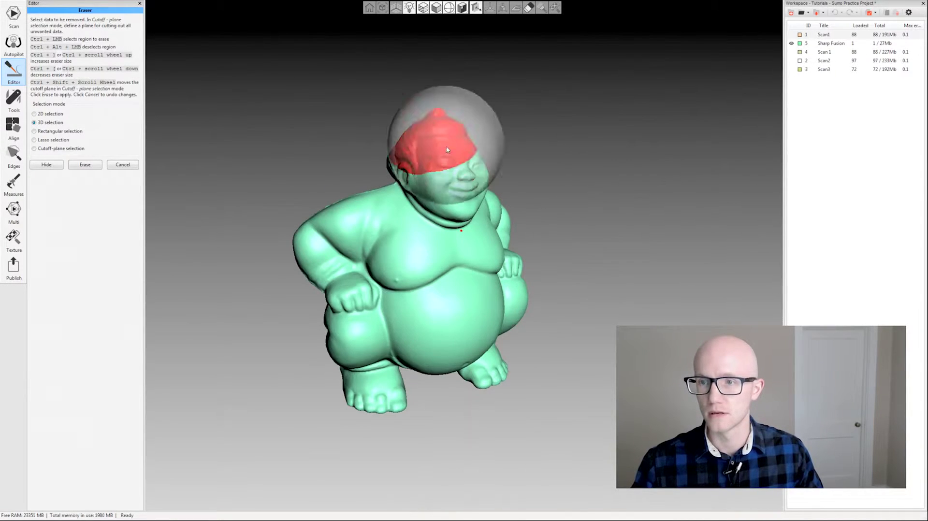
left_click(457, 178, "ctrl")
- Shrink the 3D brush and mark a strip from the chest over the right hand down to the inner thigh
scroll(389, 232, "down", 5, "ctrl")
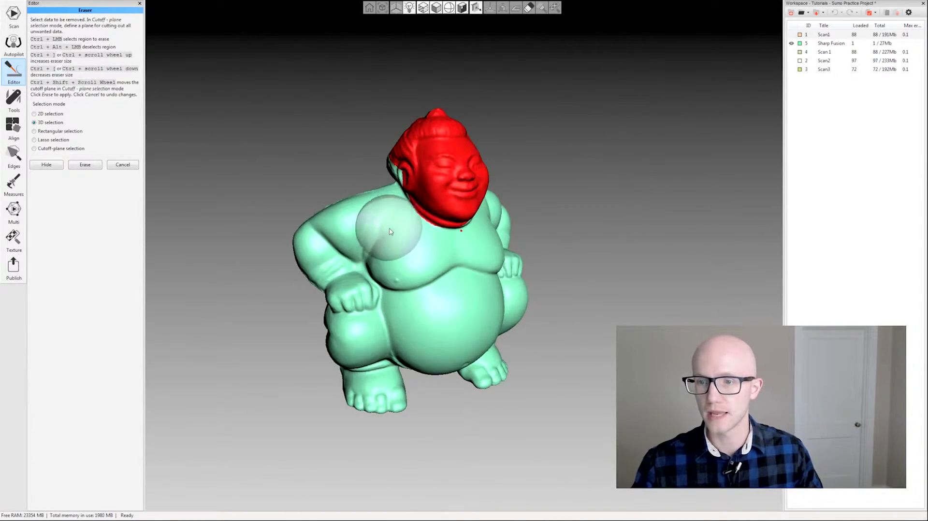
left_click_drag(391, 227, 372, 249, "ctrl")
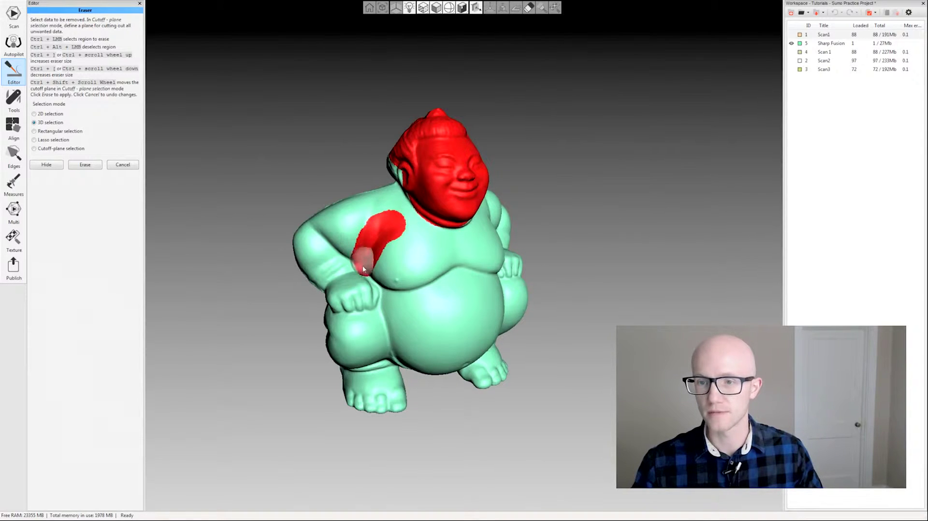
left_click_drag(365, 282, 388, 333, "ctrl")
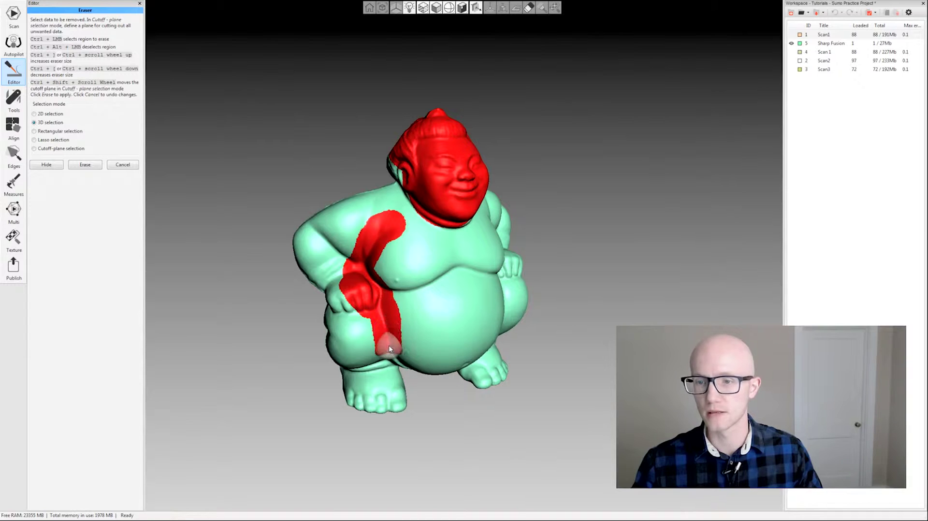
- Inspect and erase the regions marked with the 3D brush, and undo the erase
left_click_drag(615, 211, 534, 193)
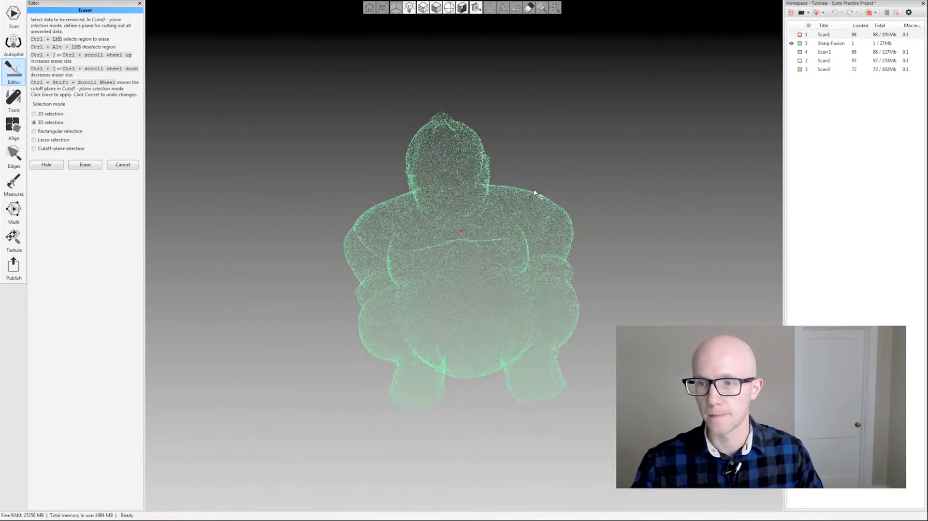
left_click(88, 165)
mouse_move(446, 241)
left_mouse_down()
mouse_move(659, 236)
mouse_move(593, 223)
mouse_move(337, 123)
mouse_move(329, 129)
left_mouse_up()
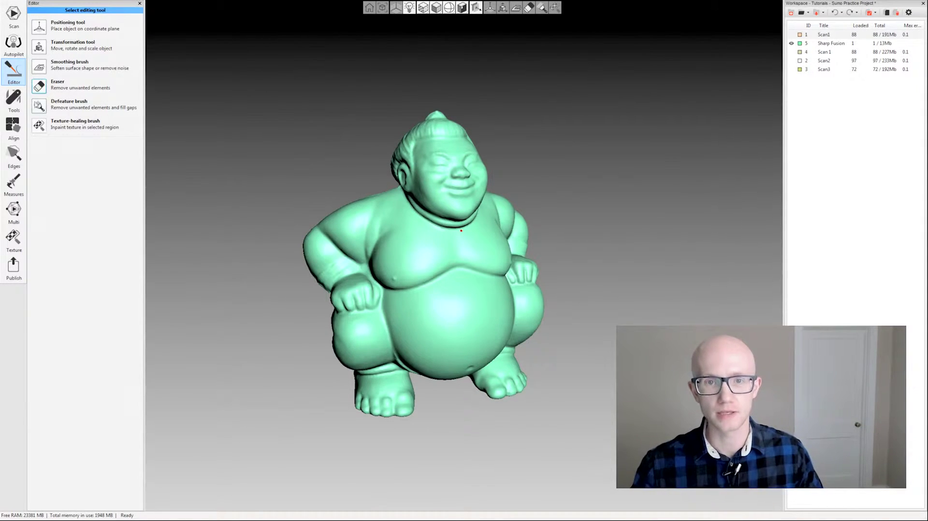
- Restart the Eraser in rectangular selection mode and mark the figure's lower half from mid-belly to the feet
left_click(40, 86)
left_click(43, 131)
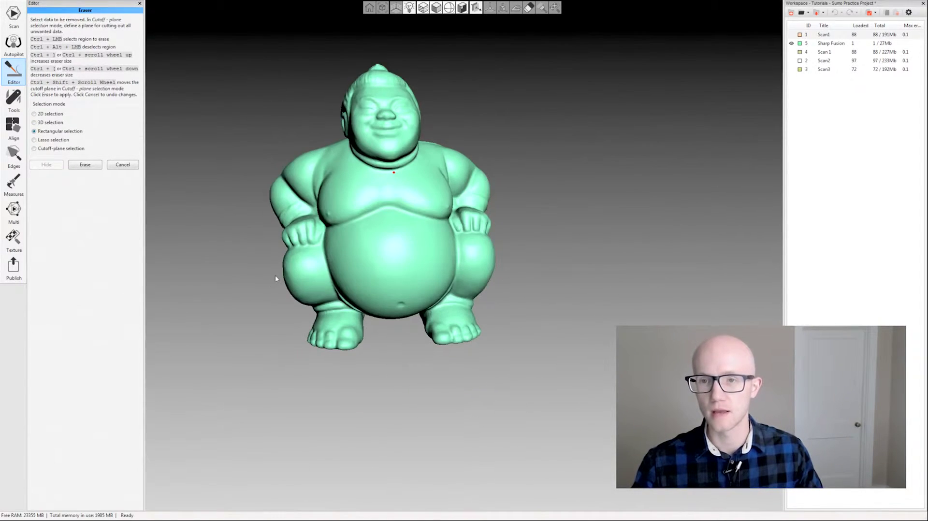
left_click_drag(237, 293, 430, 397)
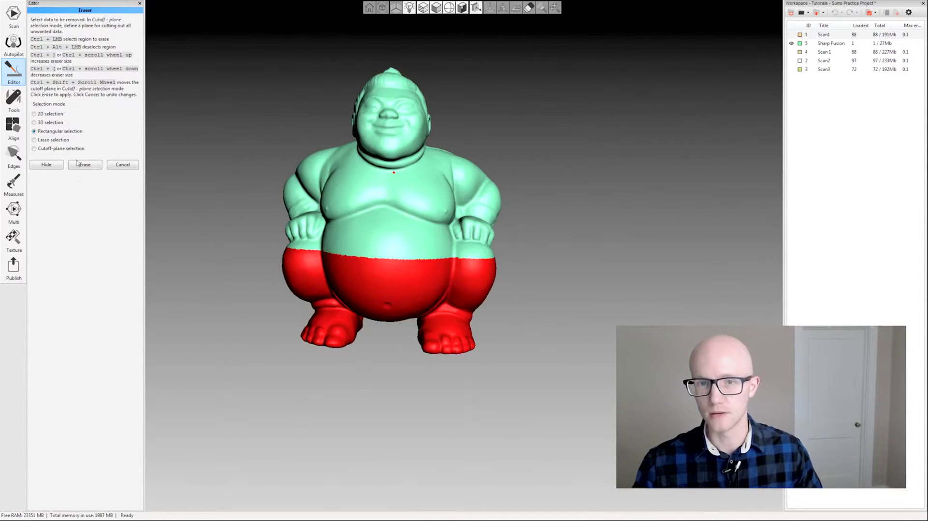
- Erase the figure's marked lower half, inspect the cut, and undo the erase
left_click(84, 164)
mouse_move(249, 310)
left_mouse_down()
mouse_move(518, 320)
mouse_move(515, 382)
mouse_move(346, 255)
left_mouse_up()
key("ctrl+z")
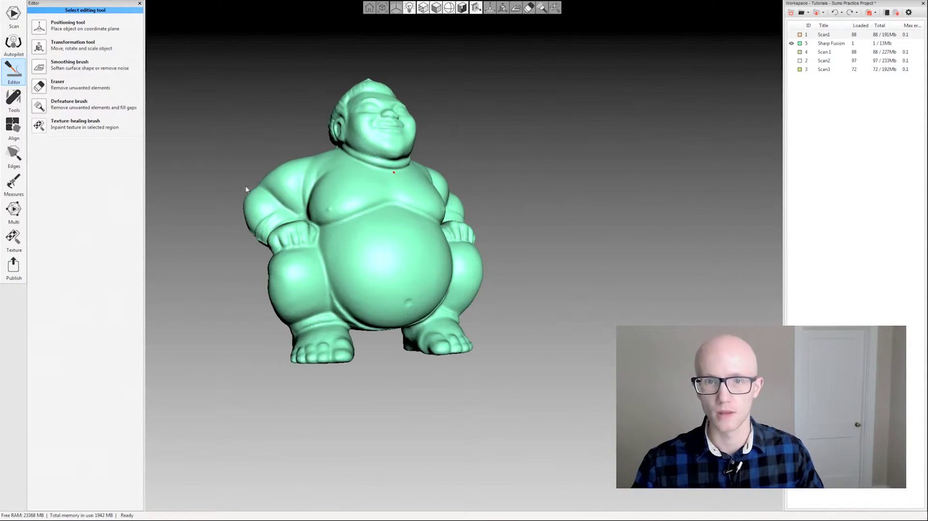
- Restart the Eraser in lasso selection mode and mark both of the figure's feet up to the ankles
left_click(39, 86)
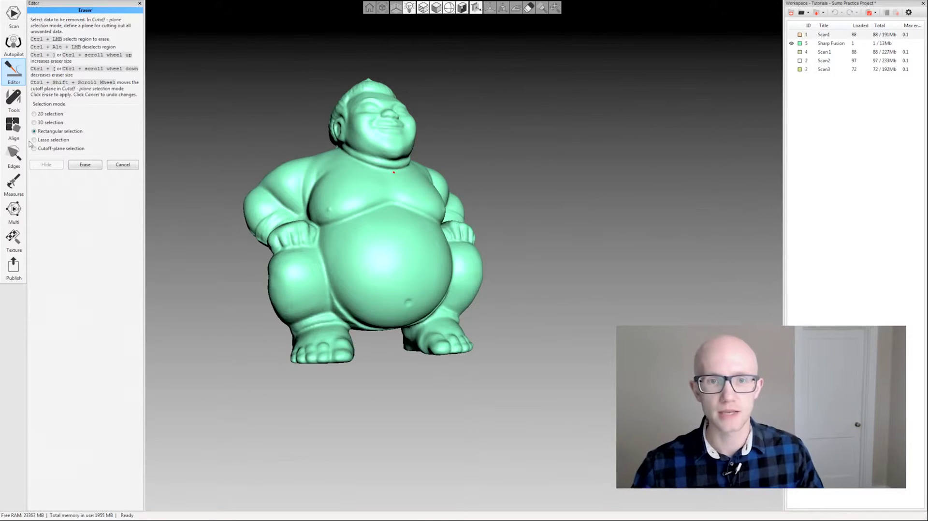
left_click_drag(538, 176, 570, 214)
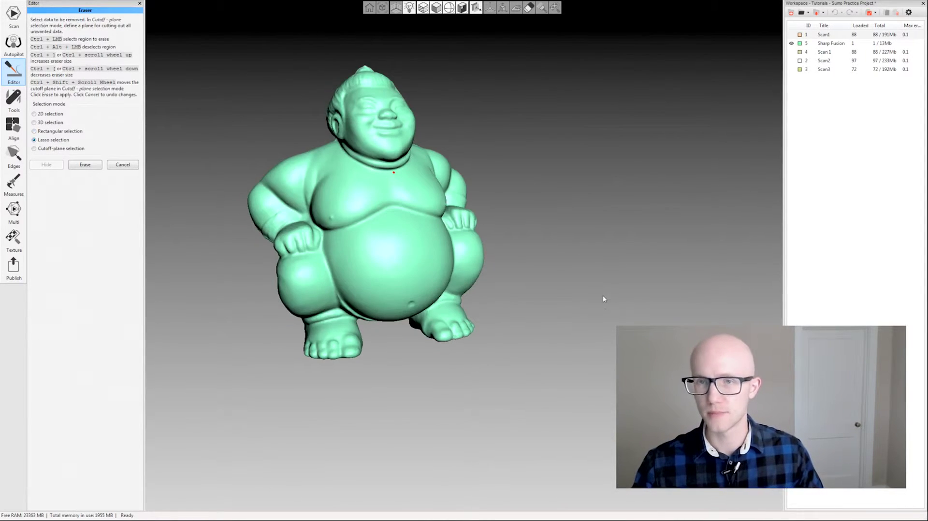
left_click_drag(603, 297, 549, 350)
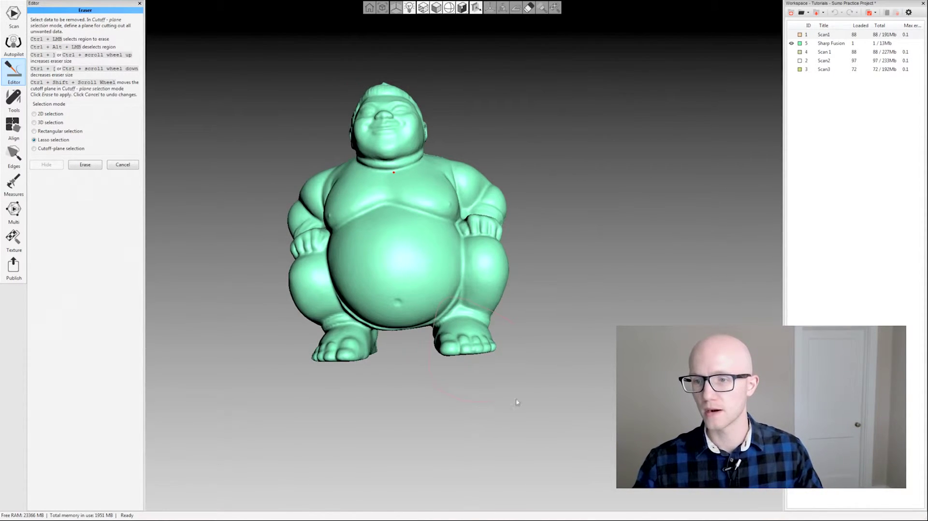
left_click_drag(517, 402, 518, 402, "ctrl")
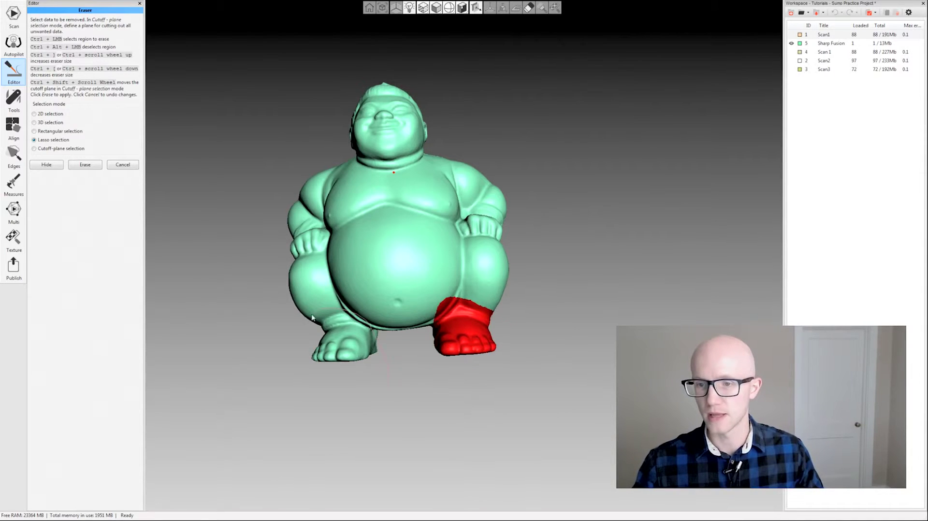
mouse_move(293, 373)
left_mouse_down("ctrl")
mouse_move(441, 393)
mouse_move(579, 386)
mouse_move(390, 433)
mouse_move(510, 435)
mouse_move(543, 387)
mouse_move(584, 406)
mouse_move(544, 379)
mouse_move(517, 394)
mouse_move(238, 300)
left_mouse_up("ctrl")
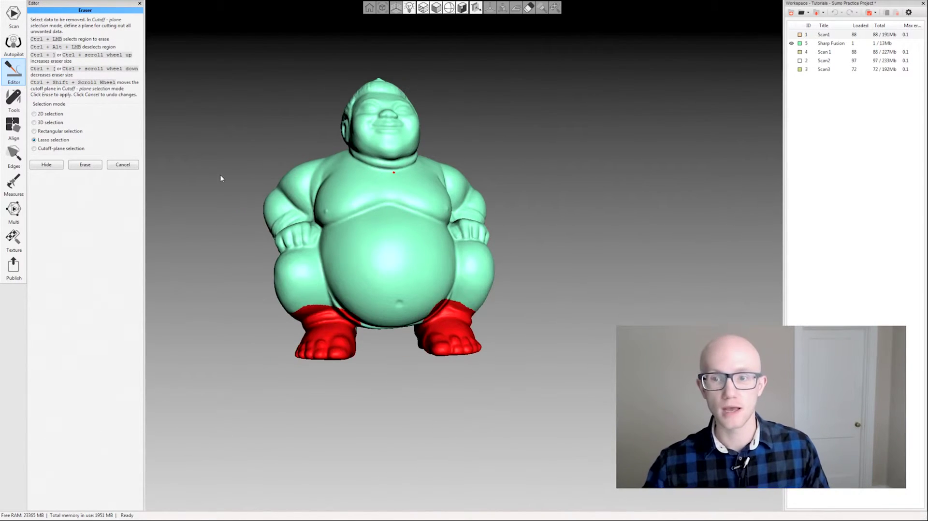
- Lasso the figure's head down to the neck, inspect the marked regions, and cancel the Eraser without erasing
left_click_drag(365, 65, 323, 136, "ctrl")
left_click_drag(394, 64, 385, 61, "ctrl")
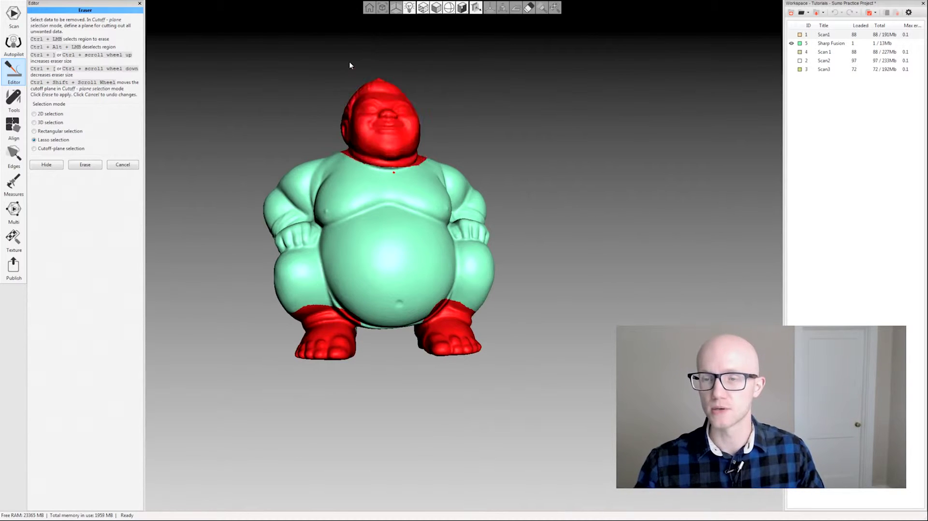
left_click_drag(551, 158, 541, 194)
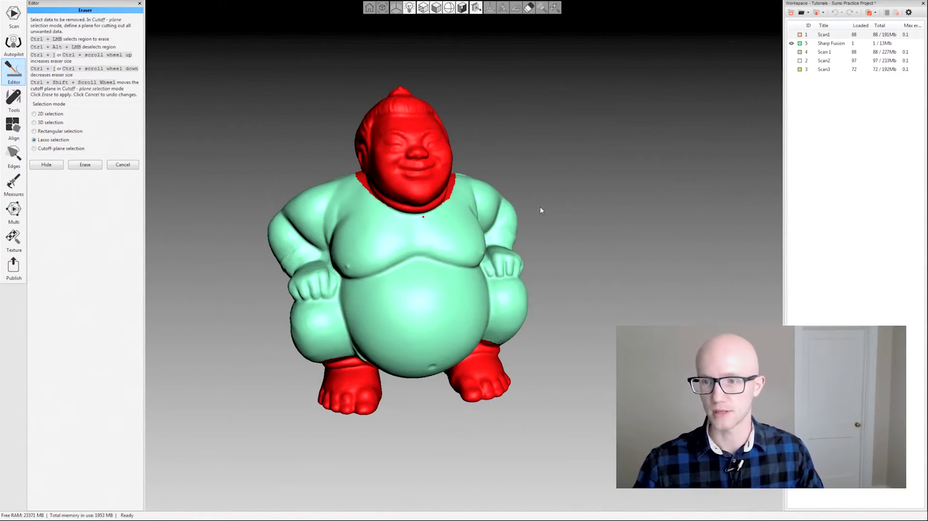
left_click_drag(584, 284, 583, 274)
left_click(122, 164)
- Restart the Eraser, switch briefly to 2D selection, and return to lasso selection
left_click(50, 87)
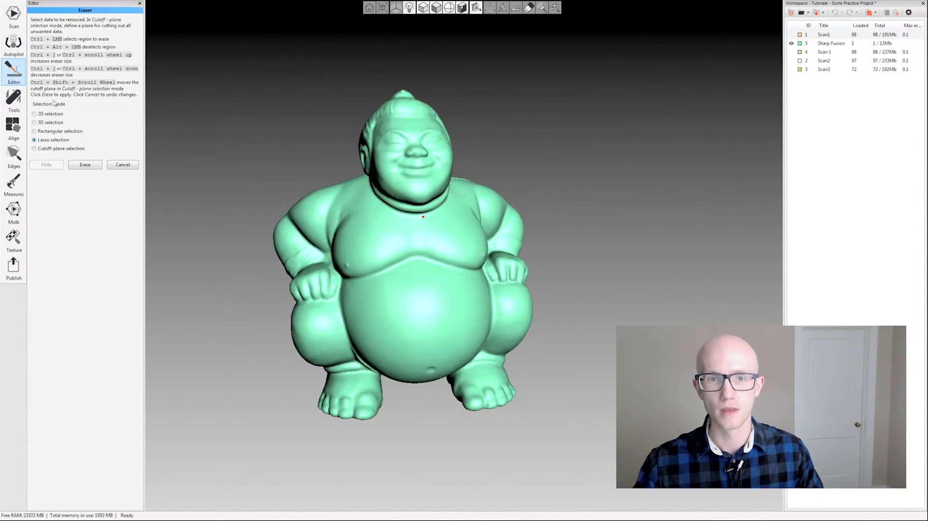
left_click_drag(164, 136, 188, 136)
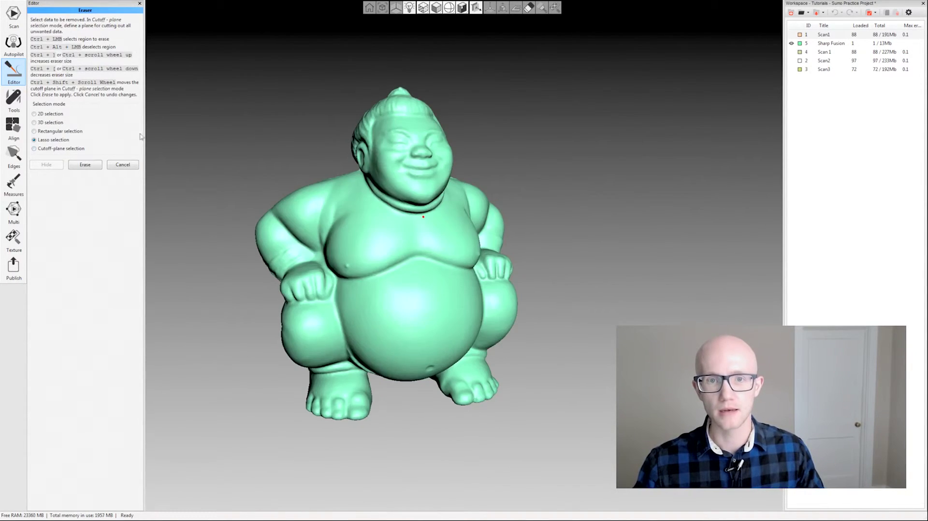
left_click(46, 115)
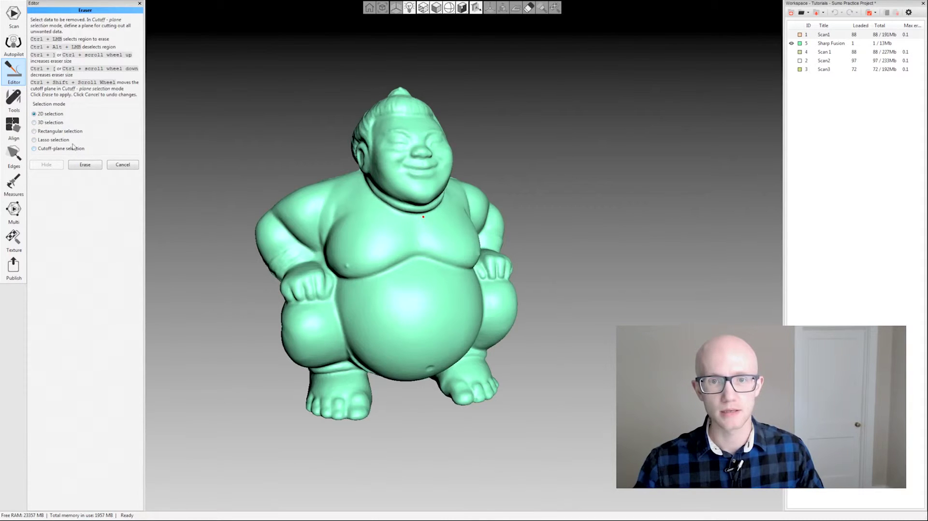
left_click(52, 139)
left_click_drag(574, 237, 501, 208)
mouse_move(313, 252)
left_mouse_down()
mouse_move(434, 281)
mouse_move(385, 280)
mouse_move(446, 267)
mouse_move(437, 268)
left_mouse_up()
scroll(391, 276, "up", 2)
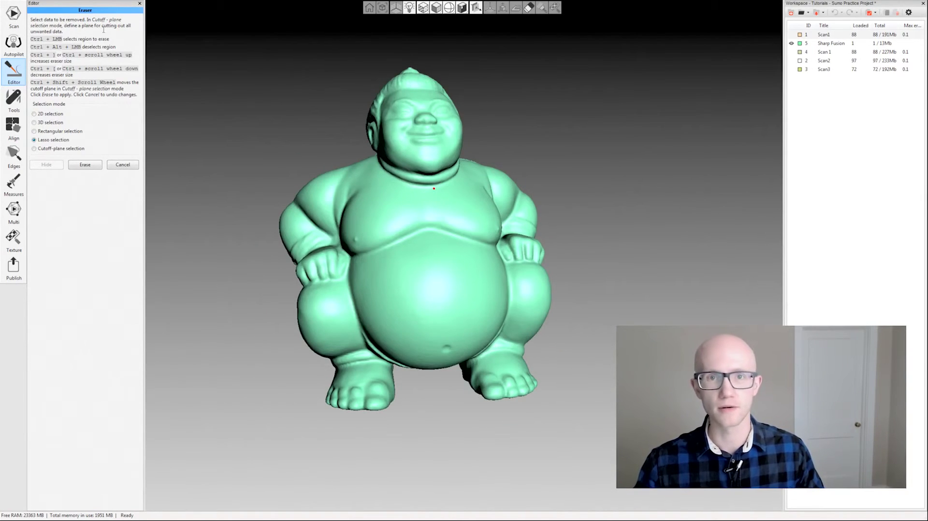
- Switch the 3D view from perspective to orthogonal and inspect the sumo model from the front and side
right_click(35, 3)
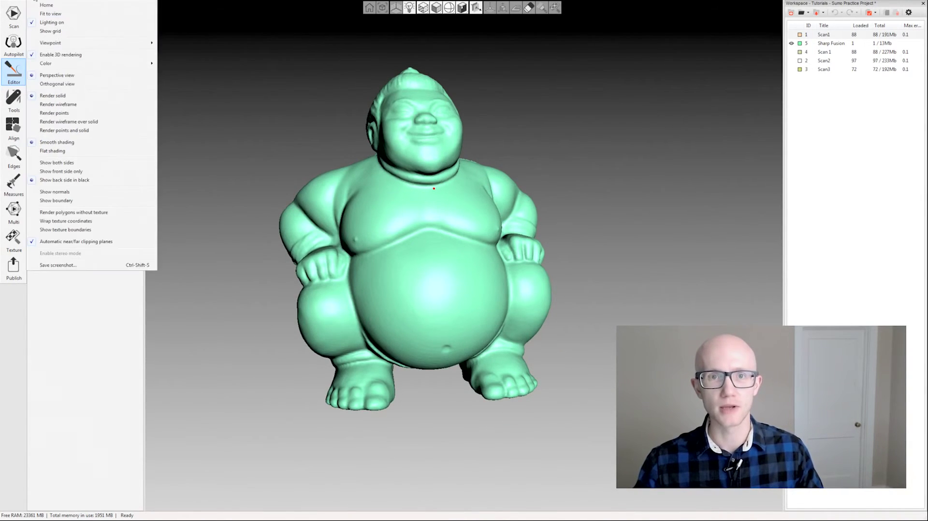
left_click(57, 84)
scroll(387, 214, "up", 5)
scroll(413, 214, "up", 1)
left_click_drag(415, 216, 572, 192)
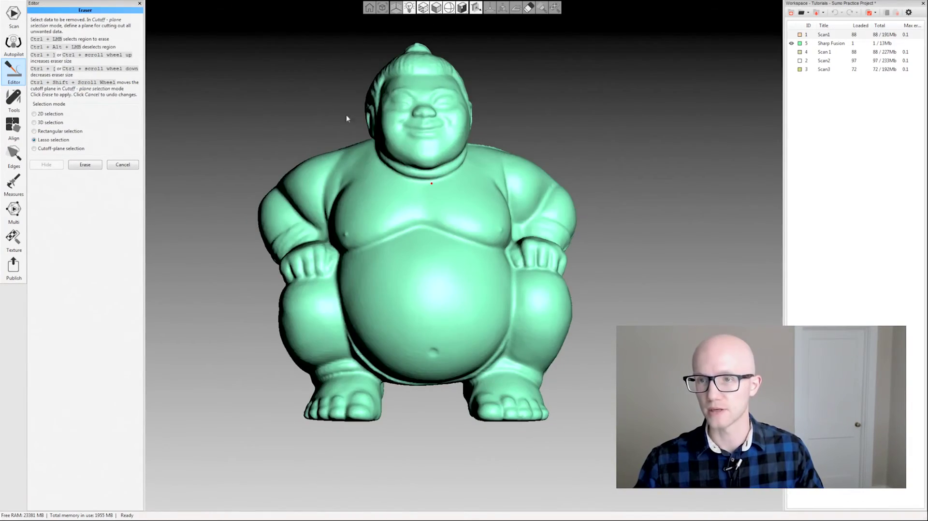
mouse_move(487, 314)
left_mouse_down()
mouse_move(478, 302)
mouse_move(492, 308)
left_mouse_up()
mouse_move(332, 137)
left_mouse_down()
mouse_move(322, 124)
mouse_move(349, 133)
left_mouse_up()
left_click_drag(373, 140, 290, 113)
right_click_drag(289, 112, 321, 137)
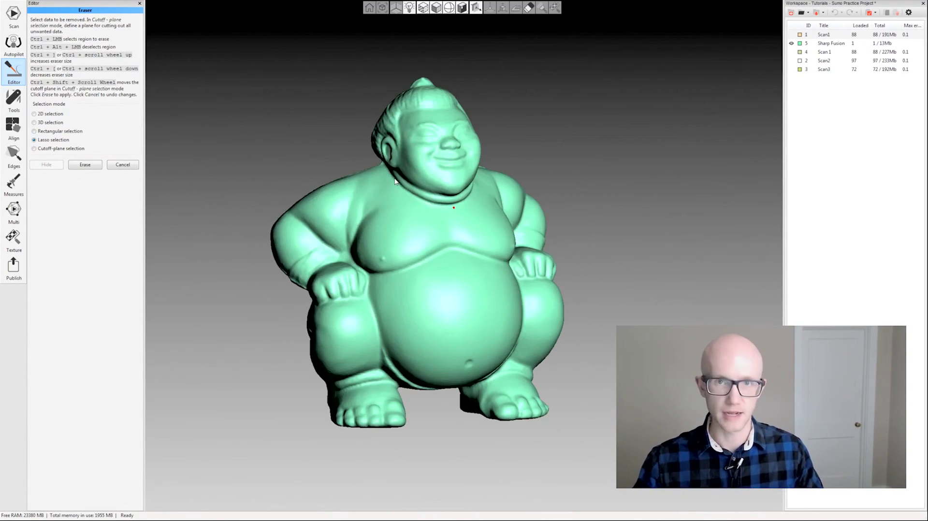